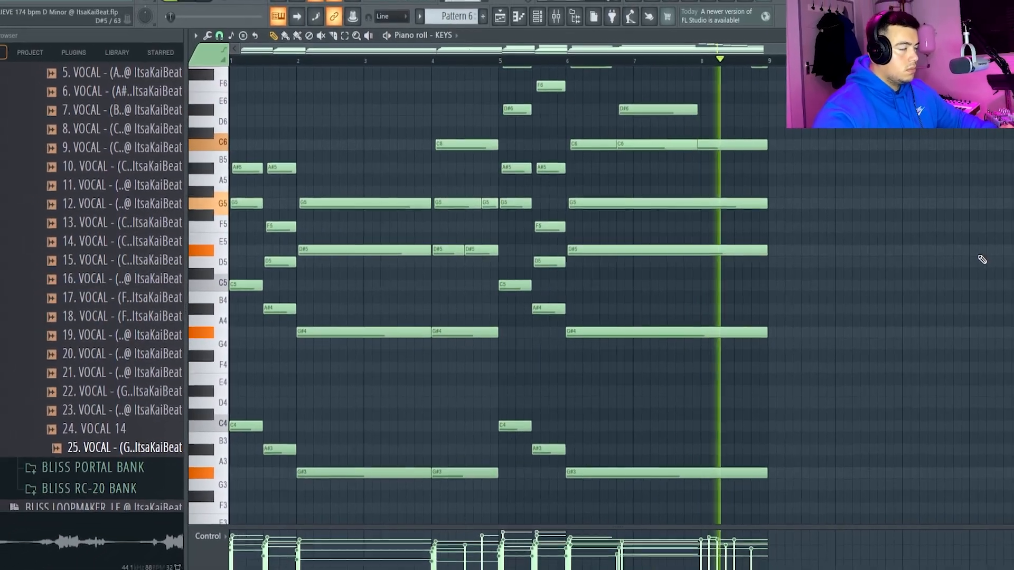
Stop playback and highlight the C4, G5 and A#5 notes of the opening chord in bar 1 one at a time.
key("space")
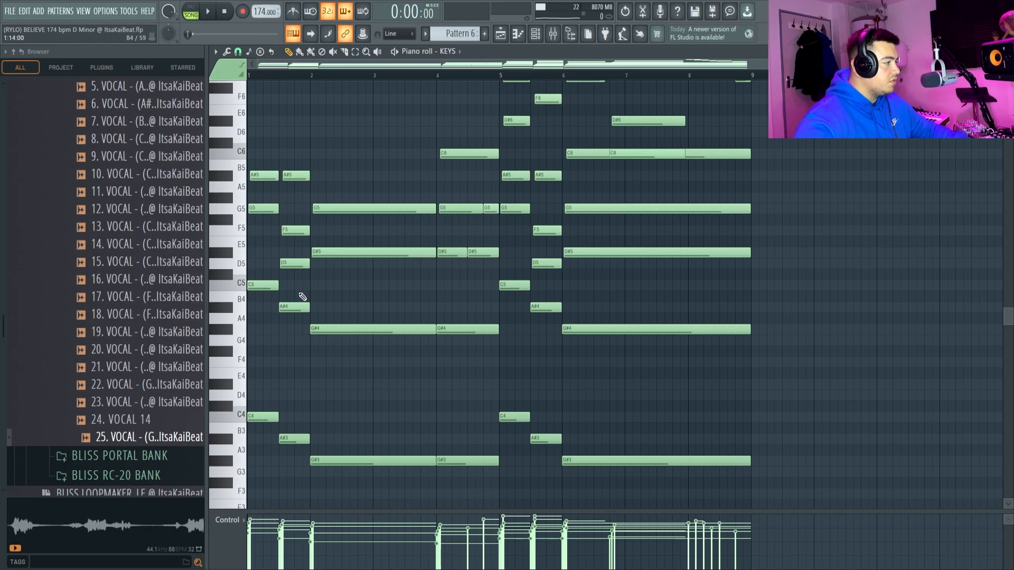
scroll(284, 320, "down", 2)
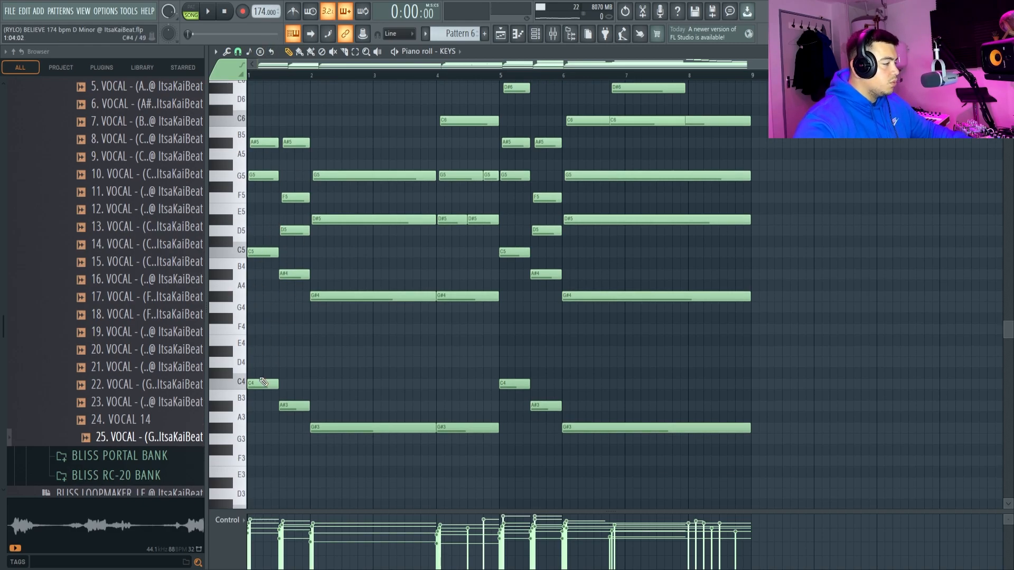
left_click_drag(263, 353, 254, 401)
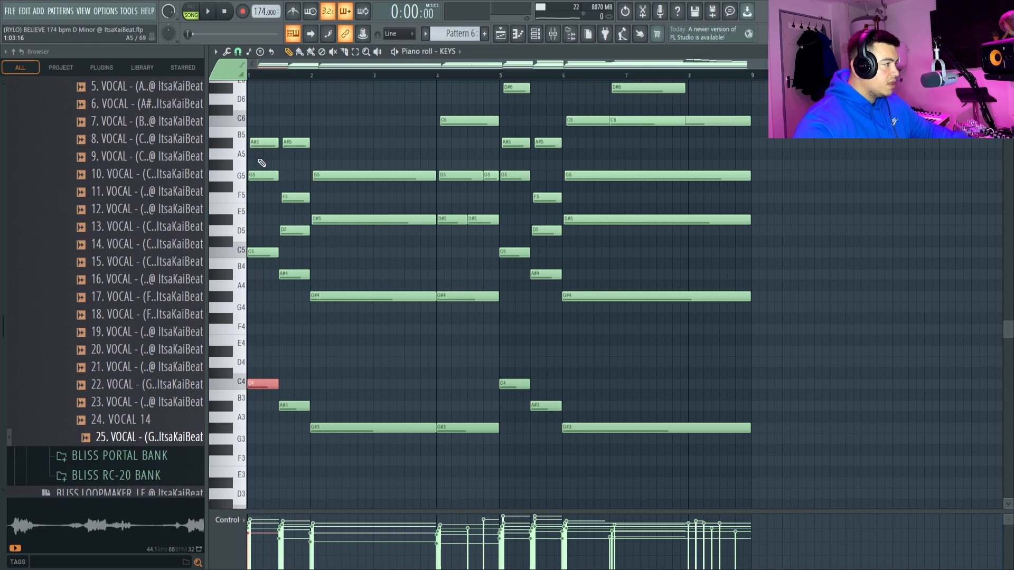
left_click_drag(262, 163, 267, 202)
left_click_drag(252, 117, 269, 159)
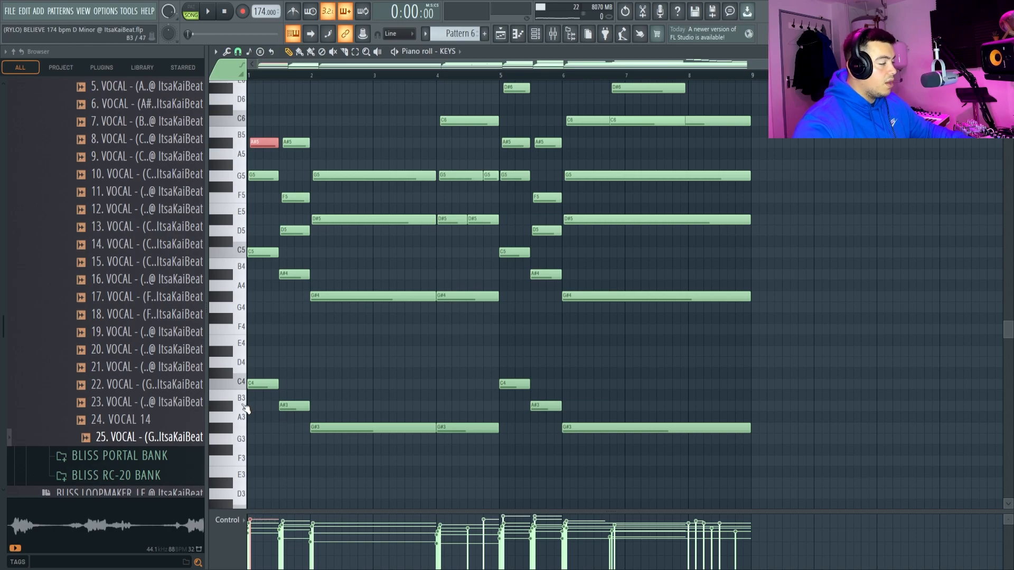
Highlight individual notes of the second chord in bar 1, including its A#4, to go through the voicing.
scroll(259, 407, "up", 2, "ctrl")
left_click_drag(313, 184, 309, 222)
left_click(323, 133)
left_click_drag(323, 134, 318, 149)
left_click_drag(311, 267, 310, 291)
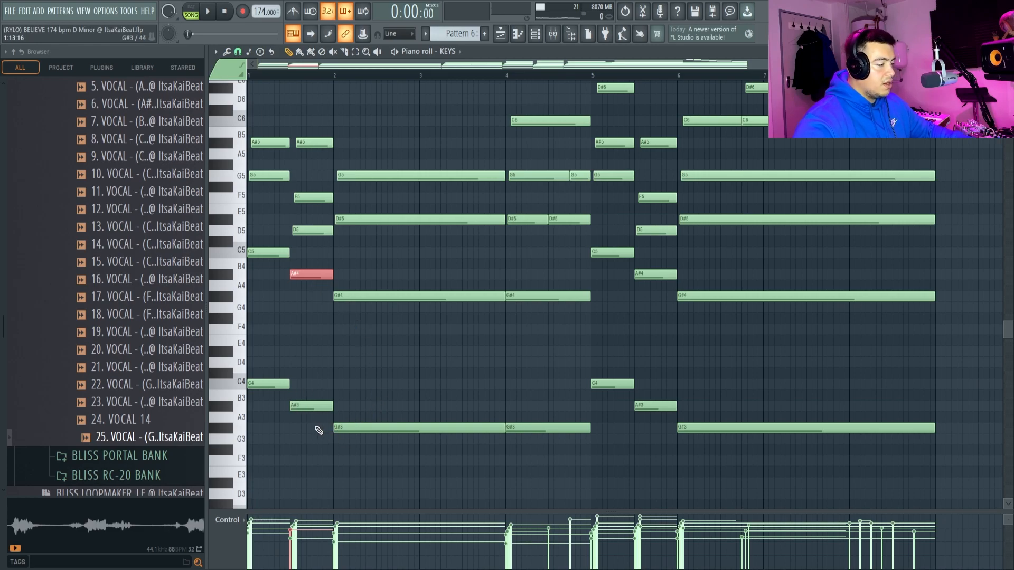
Highlight the G#4, D#5 and G5 notes of the long chord starting at bar 2 one by one.
left_click_drag(364, 248, 355, 332)
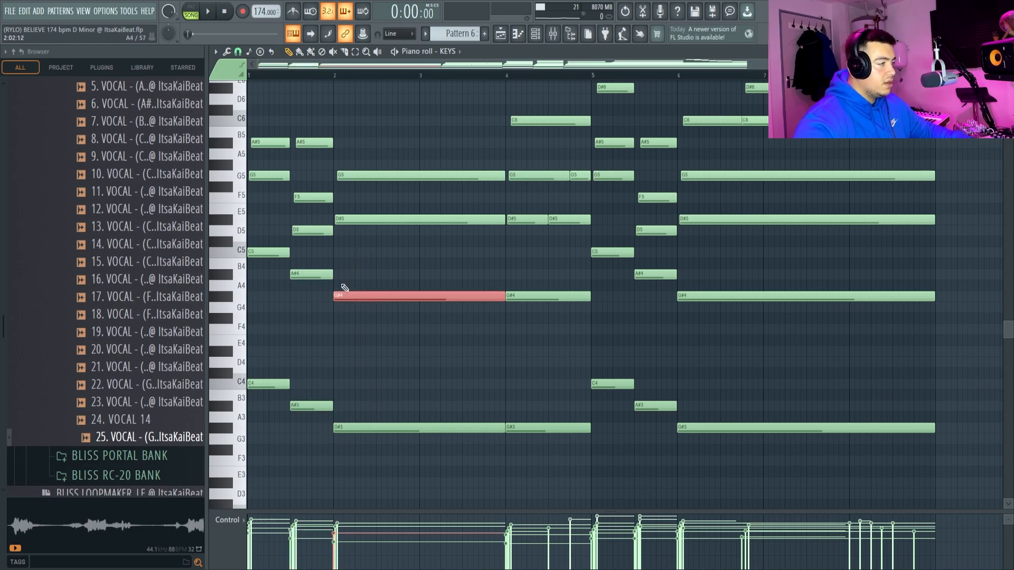
left_click_drag(347, 204, 347, 240)
left_click_drag(359, 168, 362, 193)
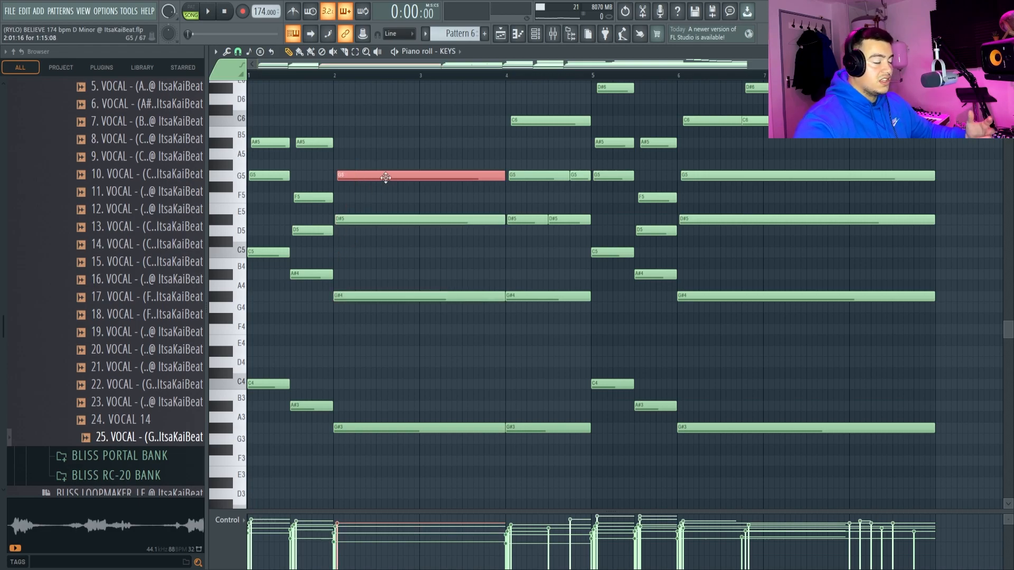
left_click(460, 249)
scroll(494, 424, "up", 1)
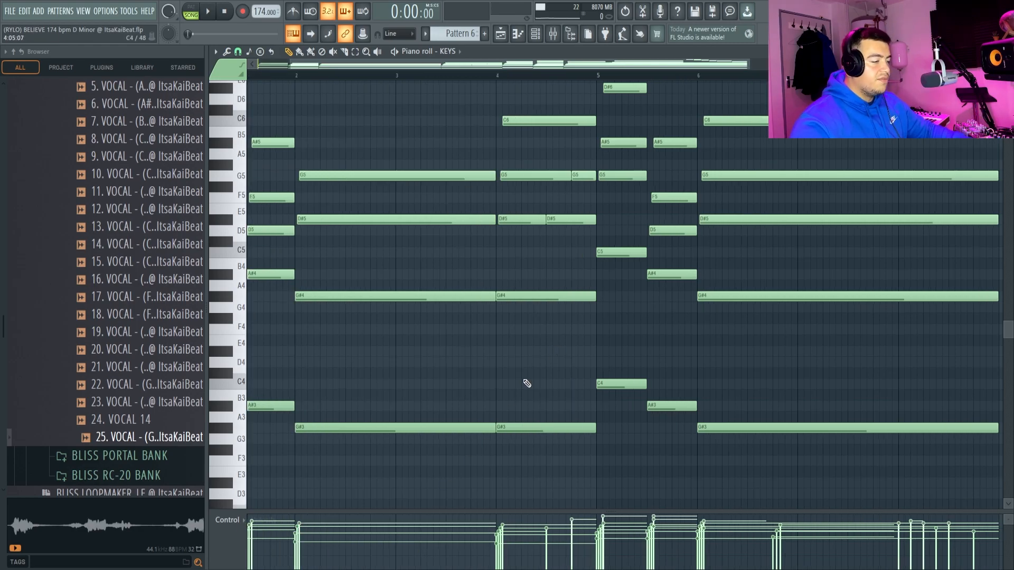
Select the whole long chord starting at bar 2, clear the selection, and examine the chords that follow it.
left_click_drag(364, 139, 371, 466)
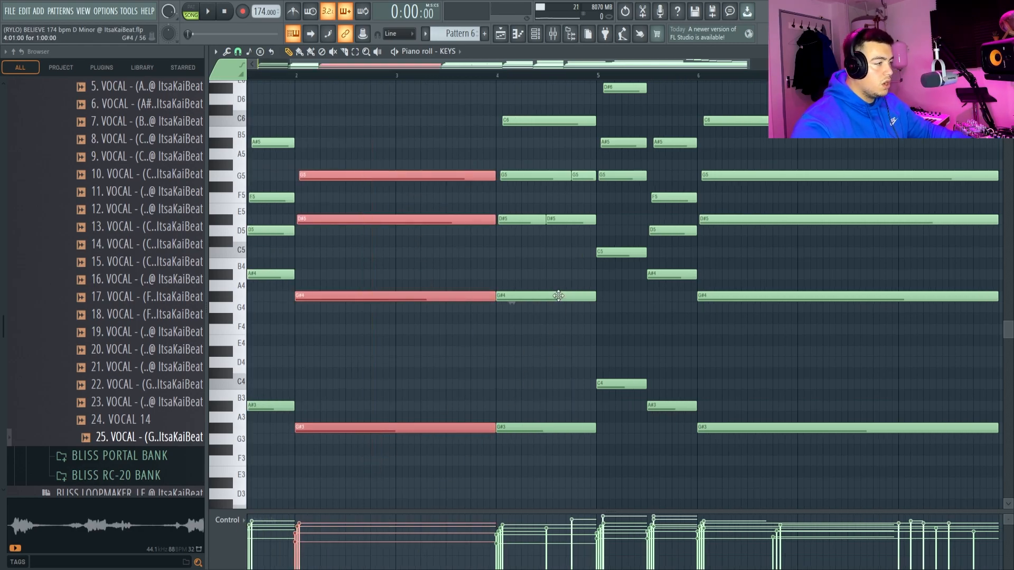
left_click(504, 257)
left_click(513, 254)
right_click(513, 253)
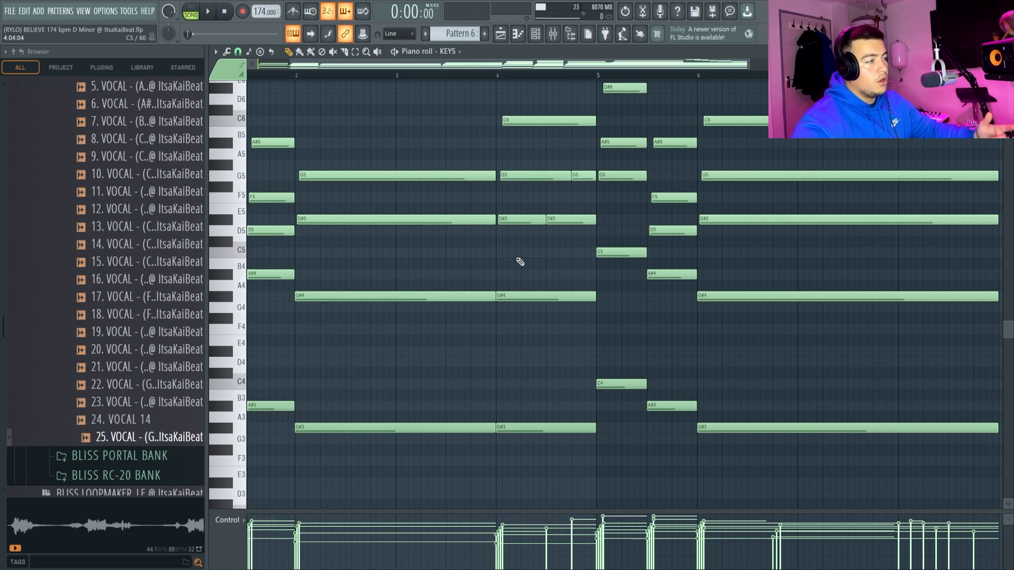
scroll(541, 269, "up", 1)
left_click_drag(580, 193, 586, 306)
scroll(586, 292, "up", 2)
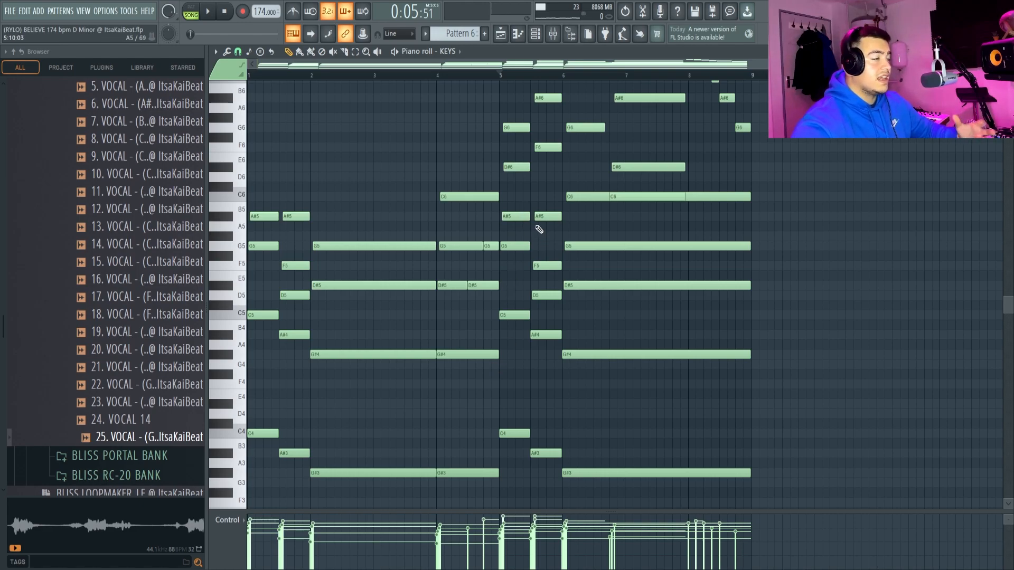
Compare the opening chord with the bar 5 chord, auditioning and removing a D#5 there and highlighting its D#6 and G5.
left_click_drag(270, 160, 236, 510)
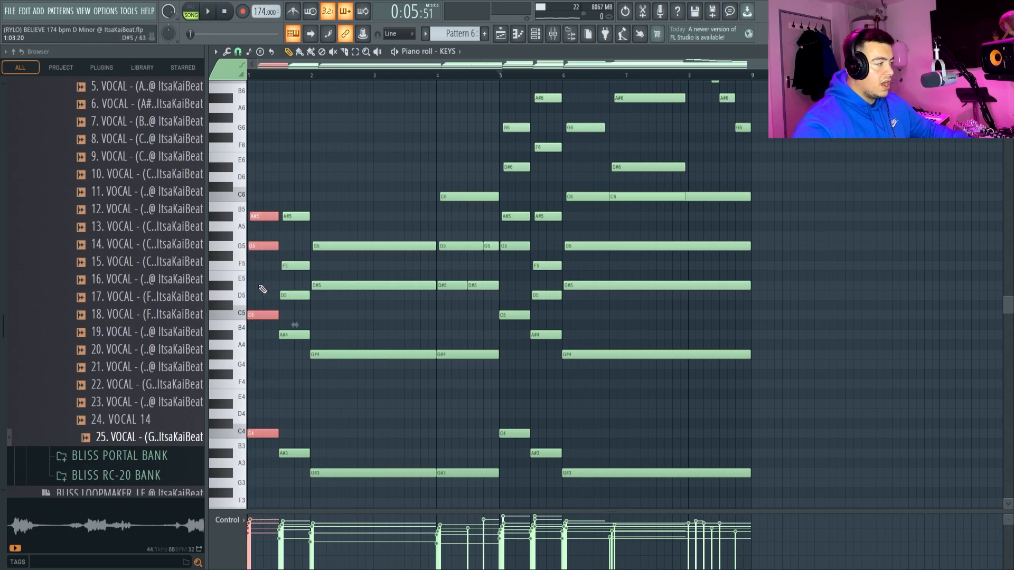
left_click(262, 290)
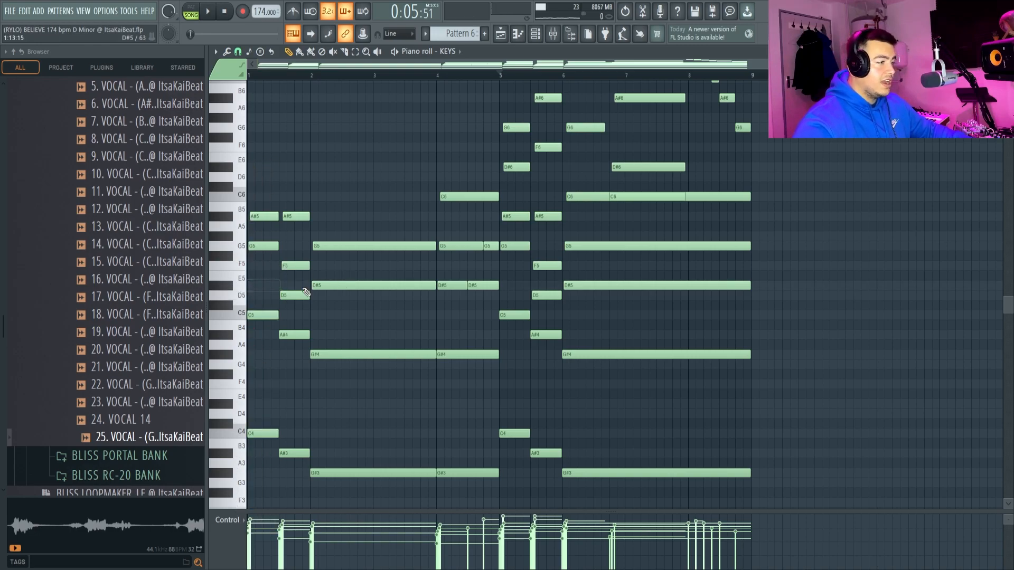
left_click(506, 285)
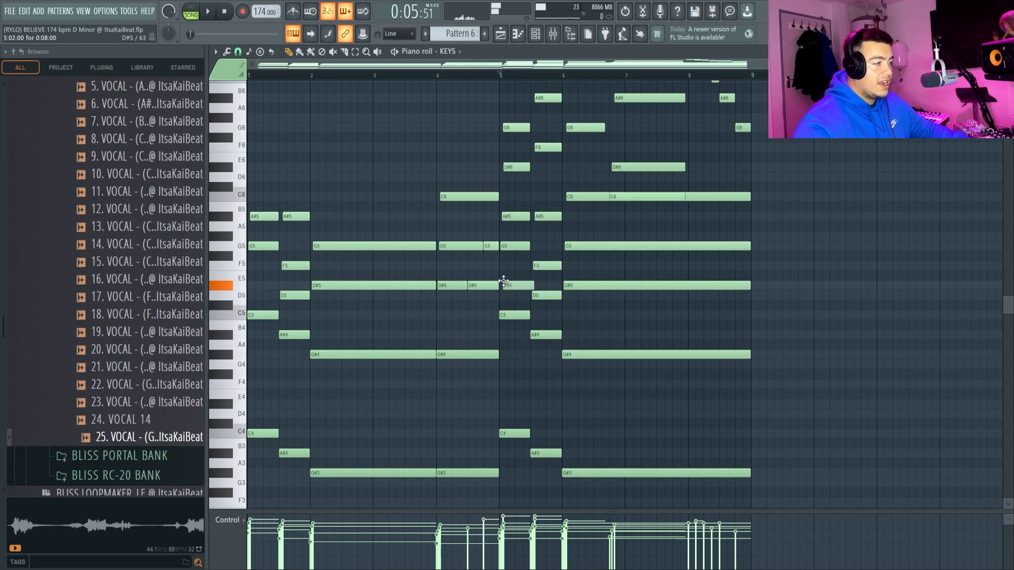
right_click(506, 285)
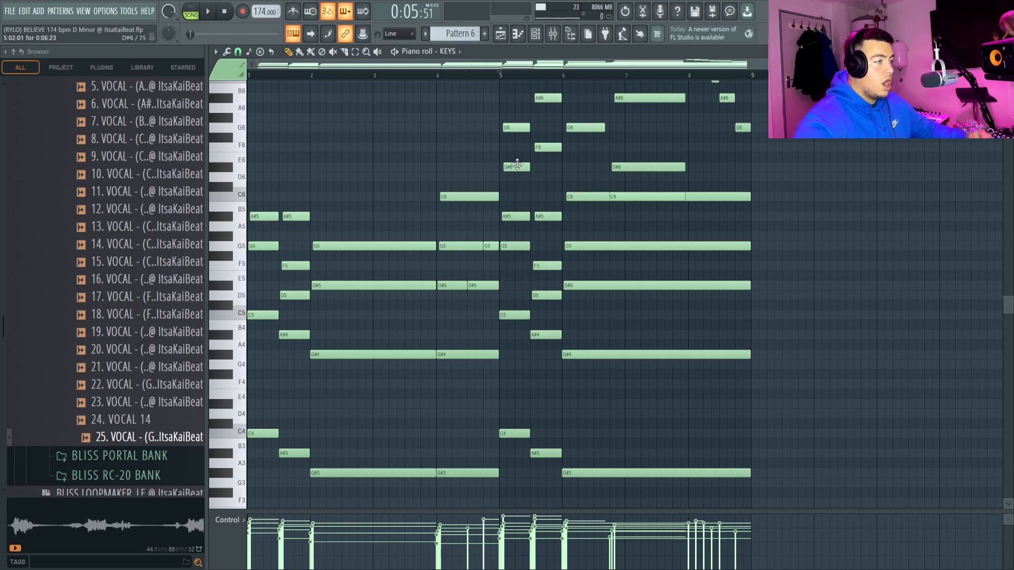
left_click_drag(508, 154, 507, 189)
left_click(510, 245)
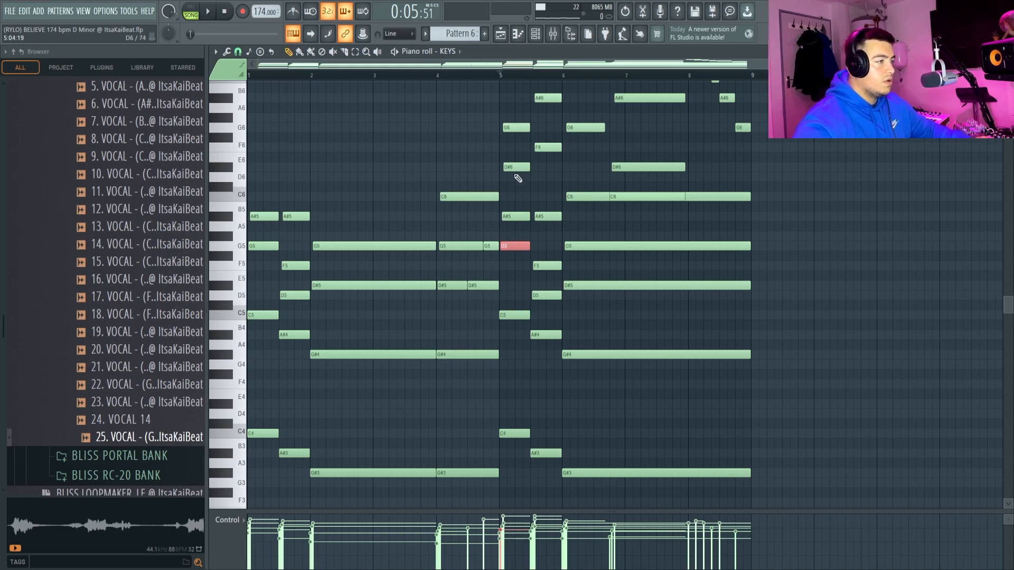
Highlight the A#4 and F5 notes of the second chord in bar 5.
scroll(505, 79, "up", 2)
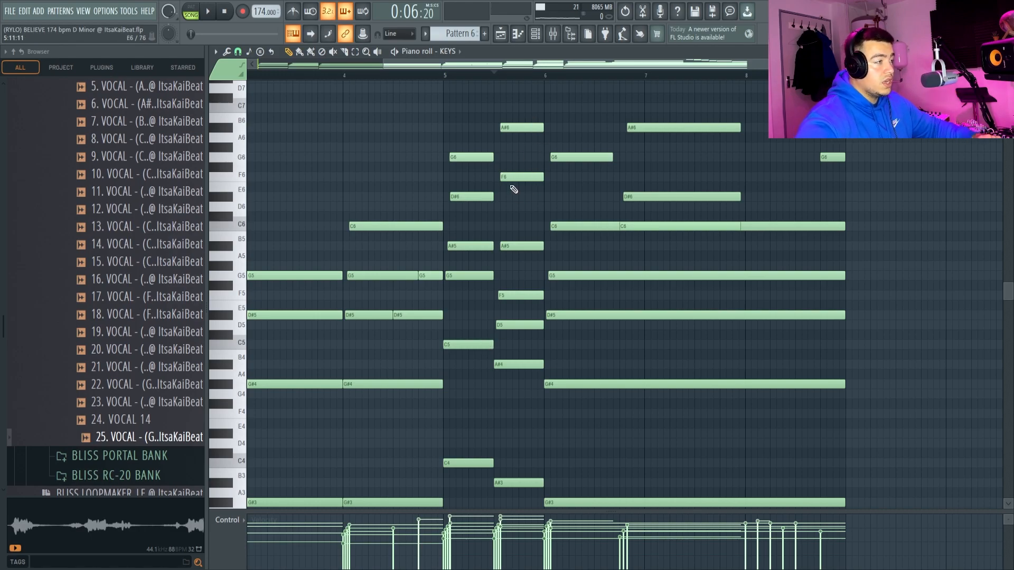
scroll(528, 396, "up", 1)
left_click_drag(519, 352, 519, 405)
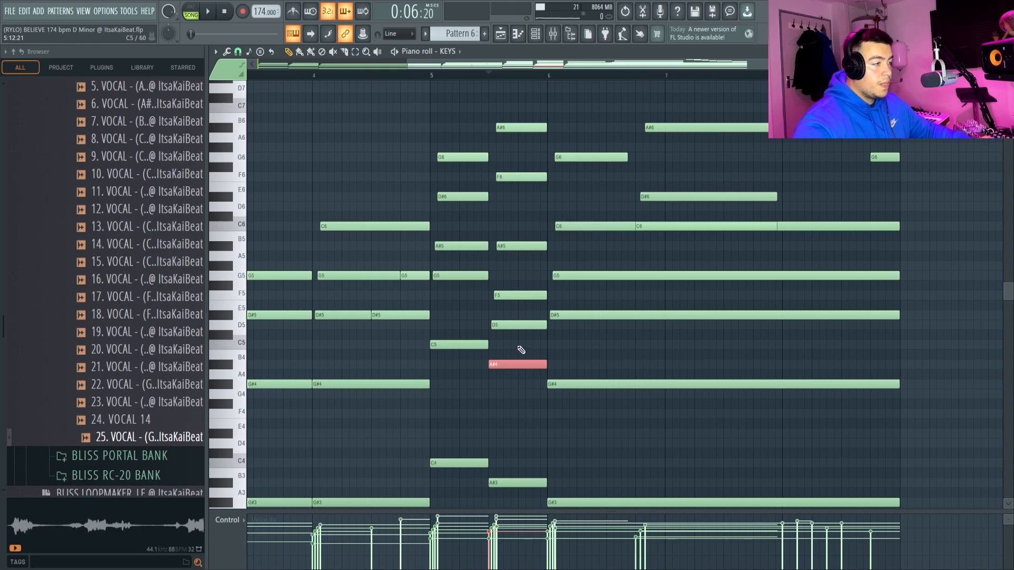
left_click_drag(512, 211, 521, 282)
scroll(516, 263, "down", 1)
scroll(524, 278, "down", 2)
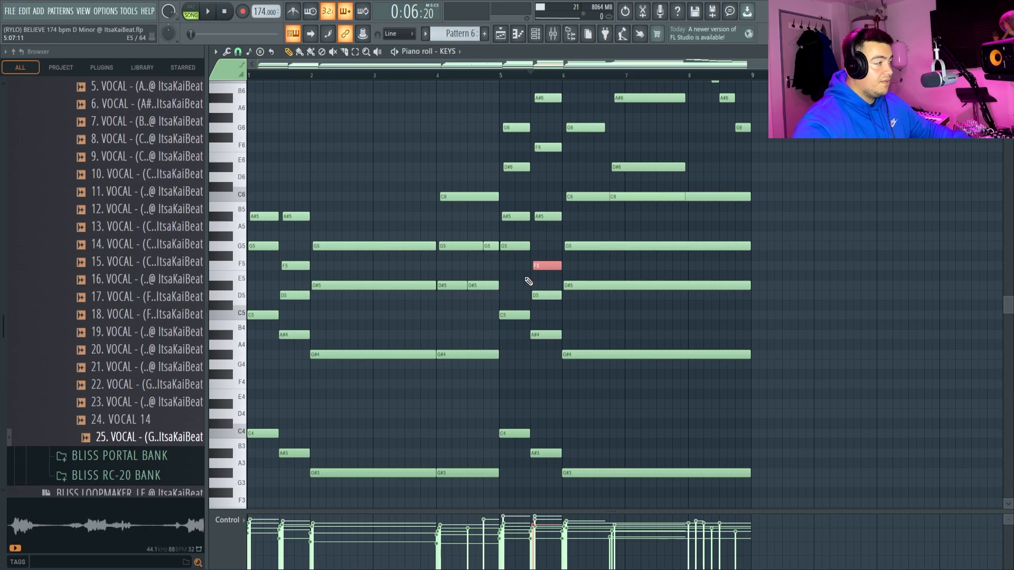
scroll(585, 280, "up", 2)
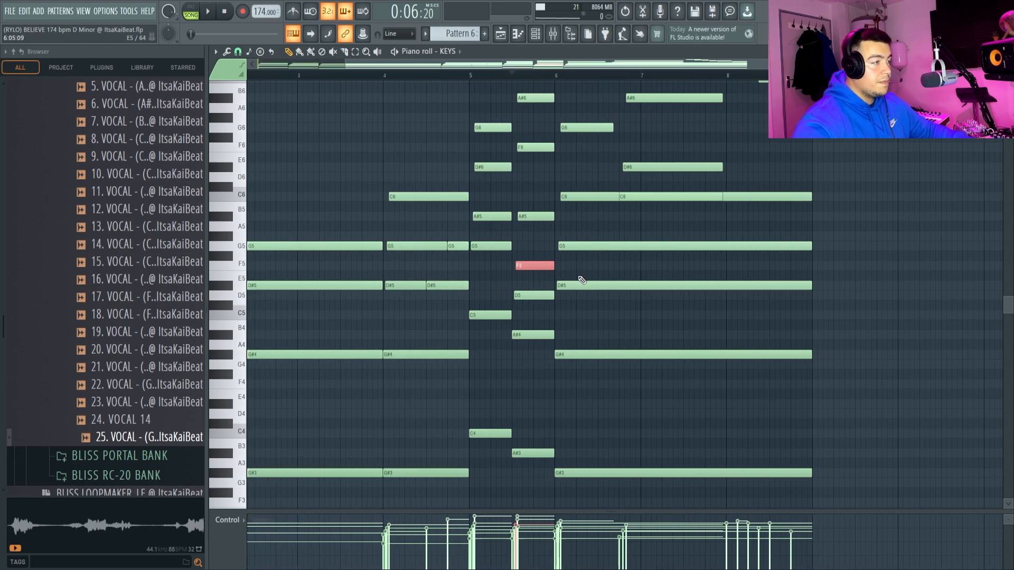
Select the long chord starting at bar 6 from C6 down to G#3, and highlight its G5 note alone.
scroll(574, 291, "up", 2)
scroll(572, 294, "down", 2)
left_click_drag(573, 162, 581, 523)
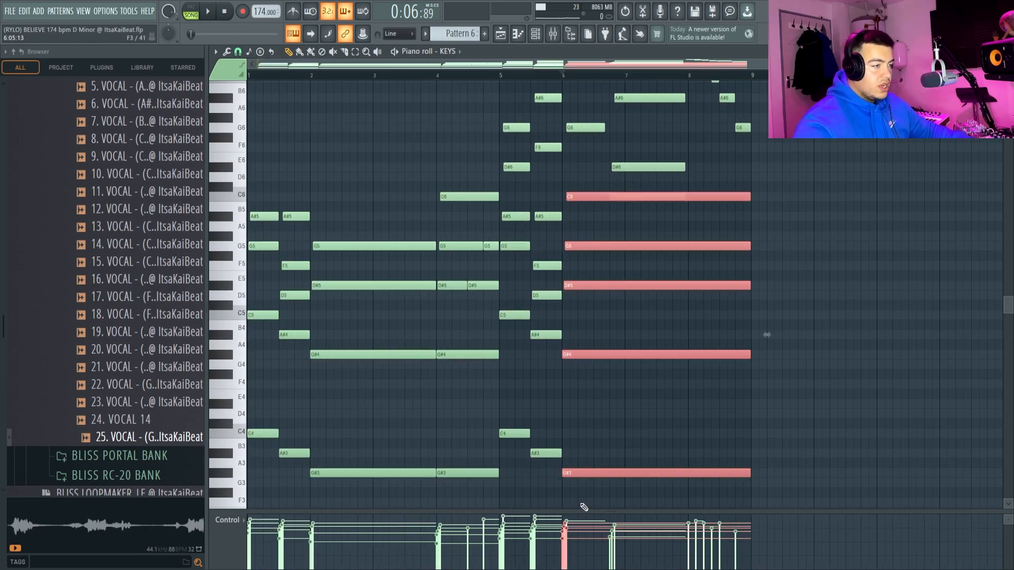
left_click_drag(588, 230, 586, 266)
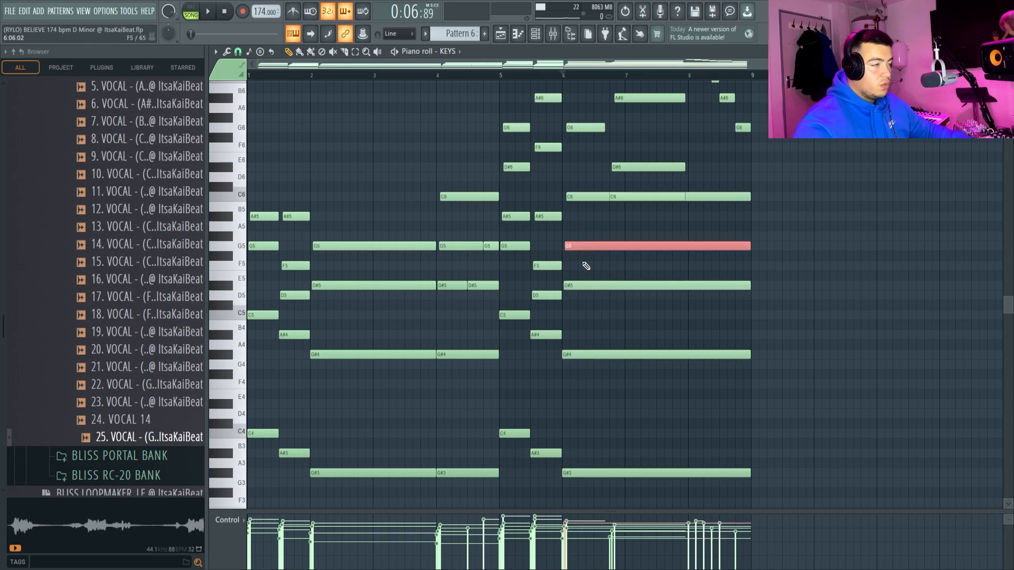
scroll(586, 267, "up", 2)
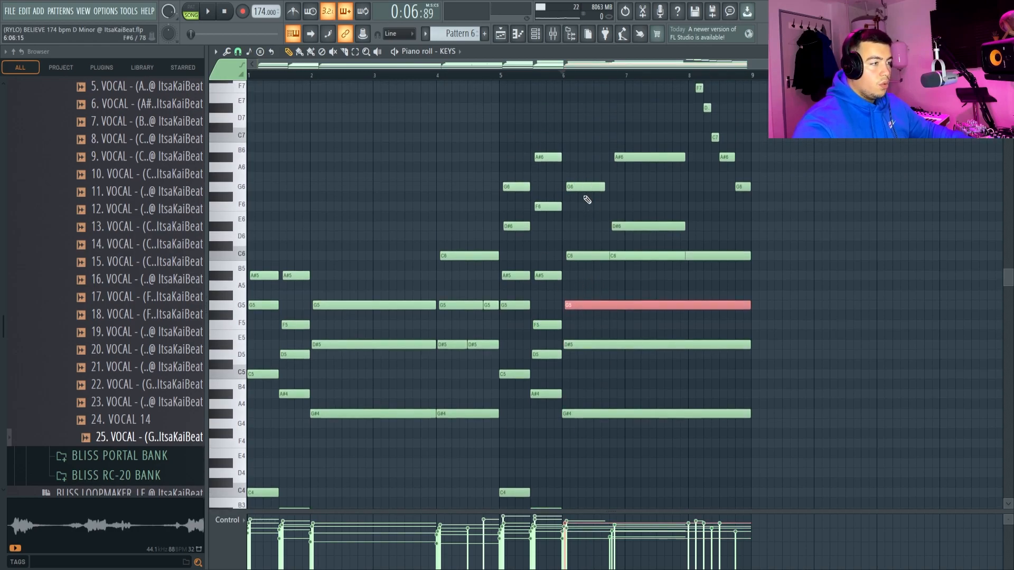
scroll(592, 202, "down", 3)
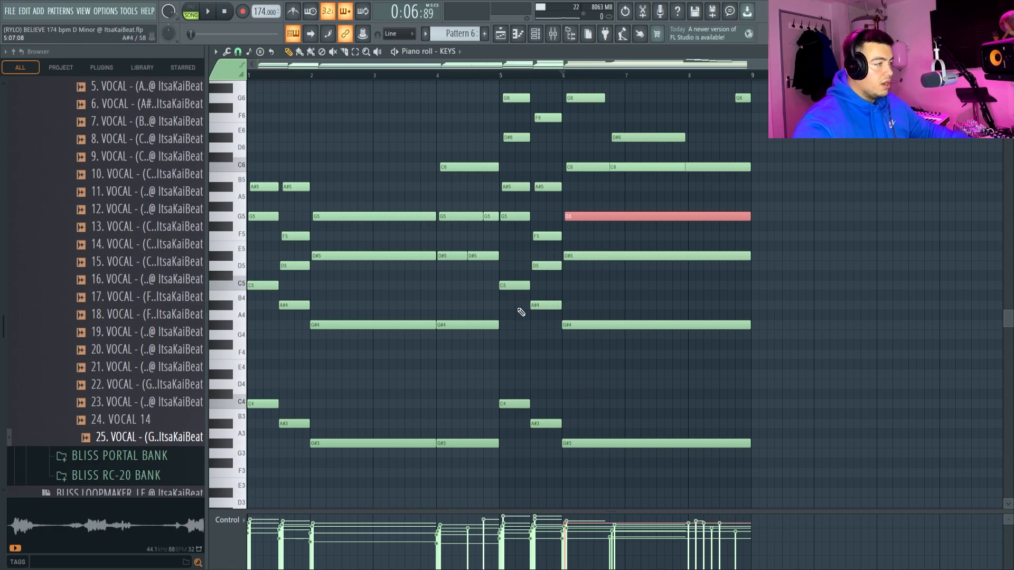
Select the whole chord at bar 2 and the chord at bar 4 in turn to compare them.
left_click_drag(368, 148, 374, 482)
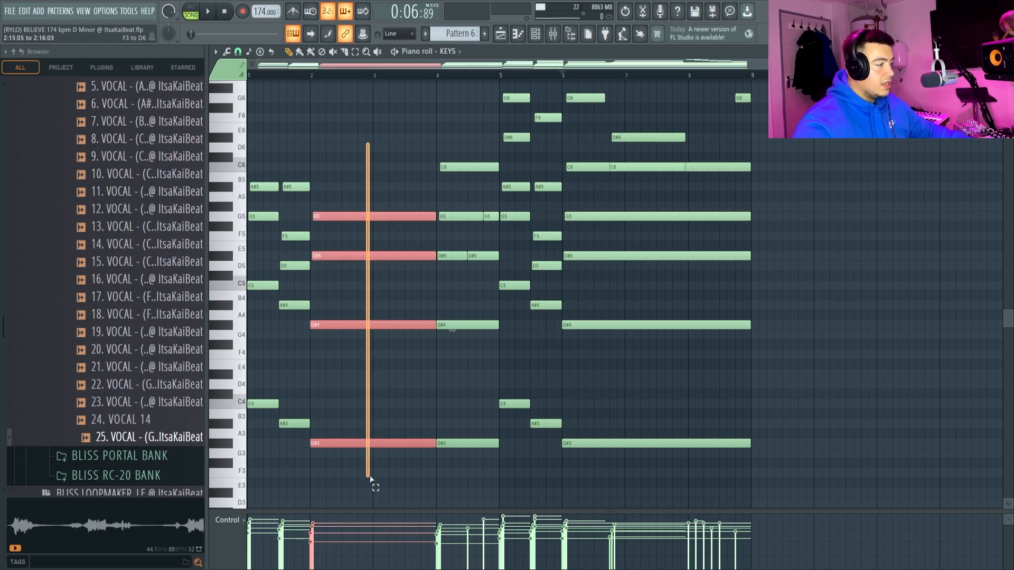
left_click(566, 291)
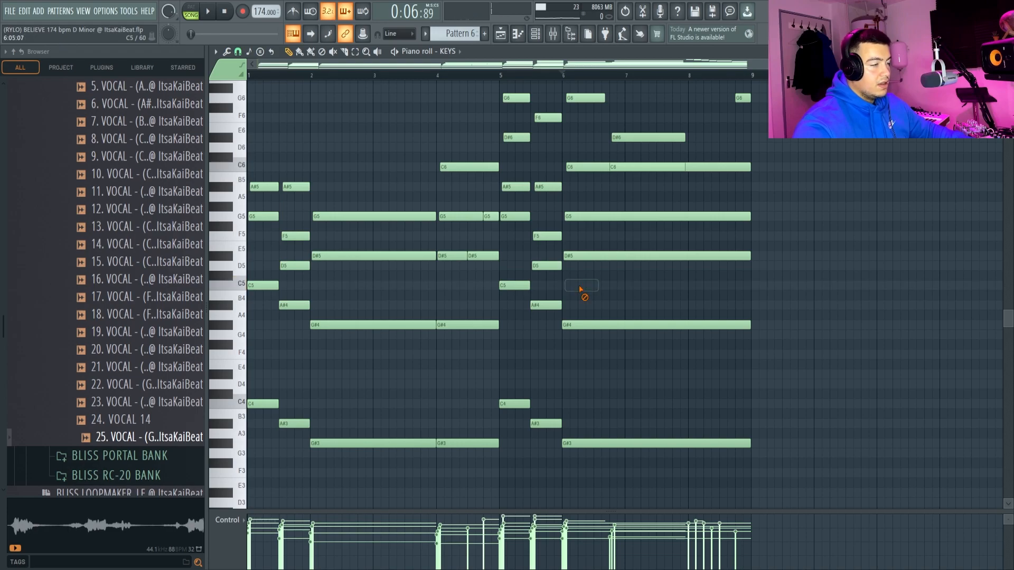
scroll(594, 403, "up", 1)
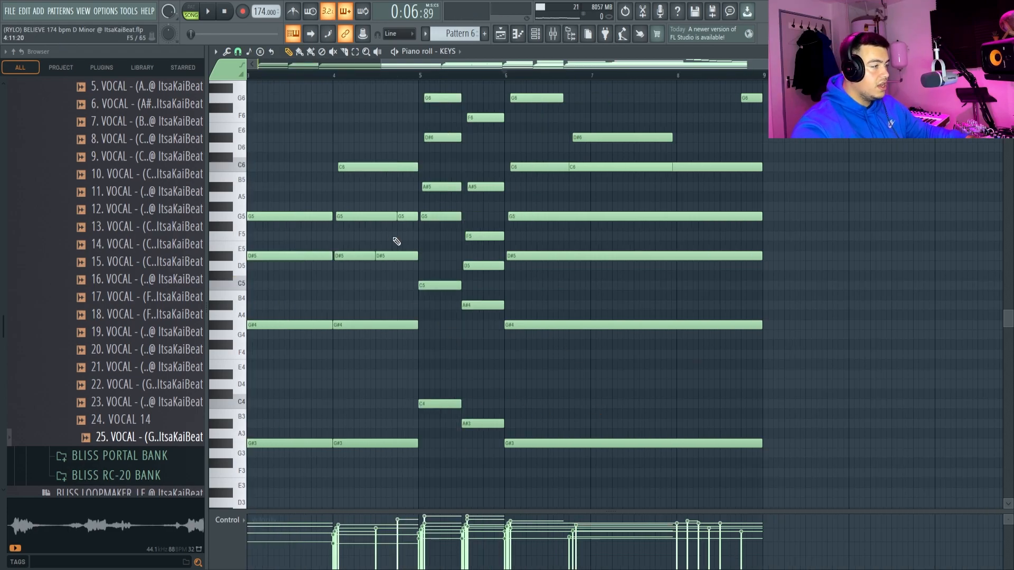
scroll(393, 239, "down", 1)
left_click_drag(457, 144, 452, 470)
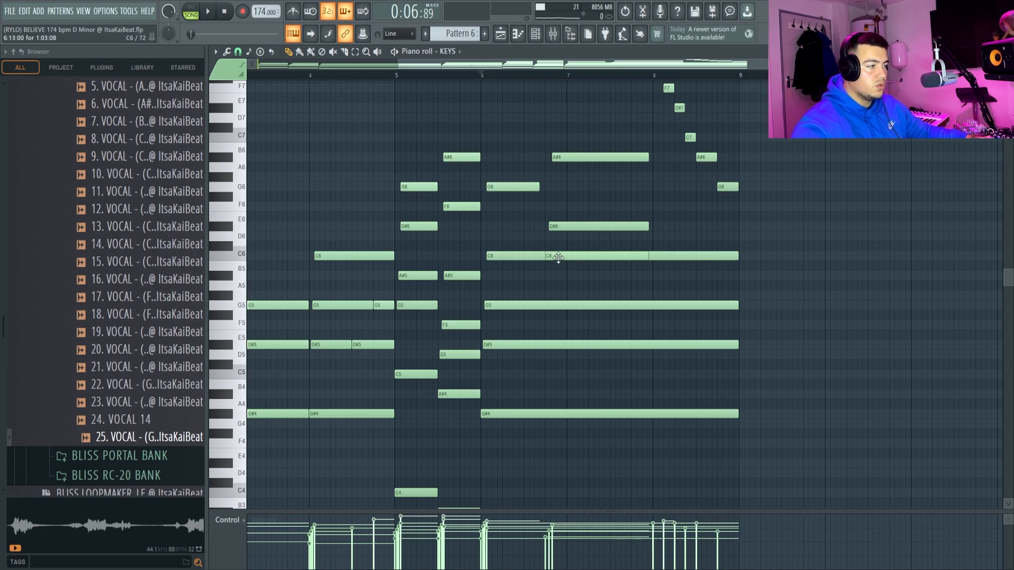
Highlight the D#6 and A#6 melody notes above the long chord near bar 7.
left_click(565, 228, "ctrl")
left_click(580, 160)
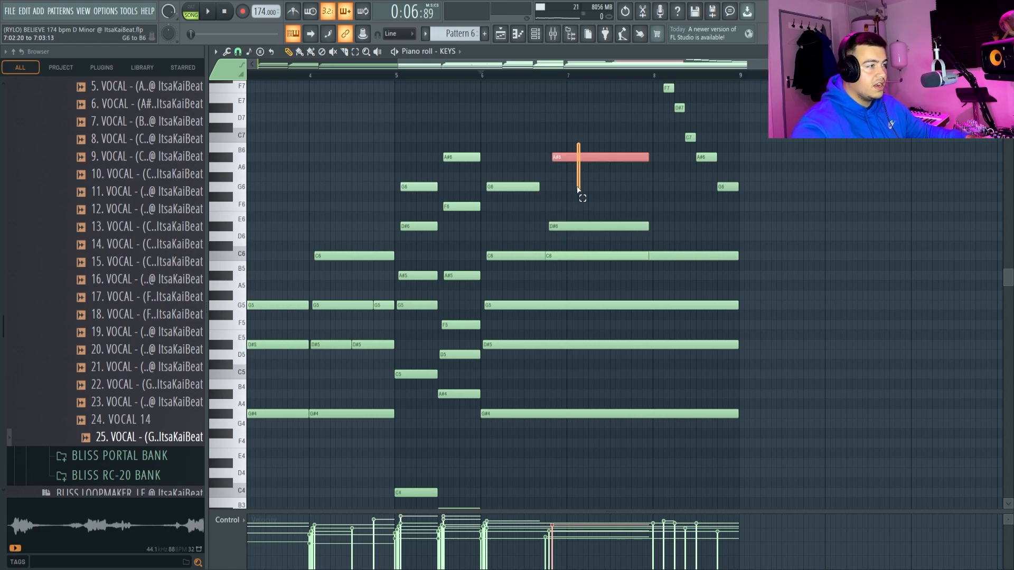
scroll(611, 218, "up", 1)
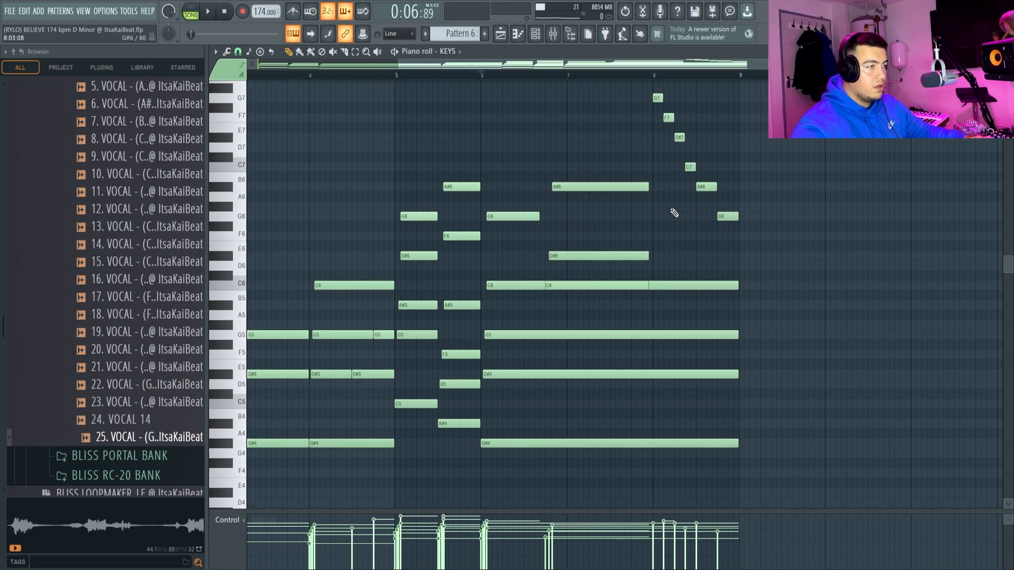
Select the descending melody run from G7 to G6 in bar 8.
scroll(663, 214, "up", 2)
left_click_drag(652, 138, 759, 289)
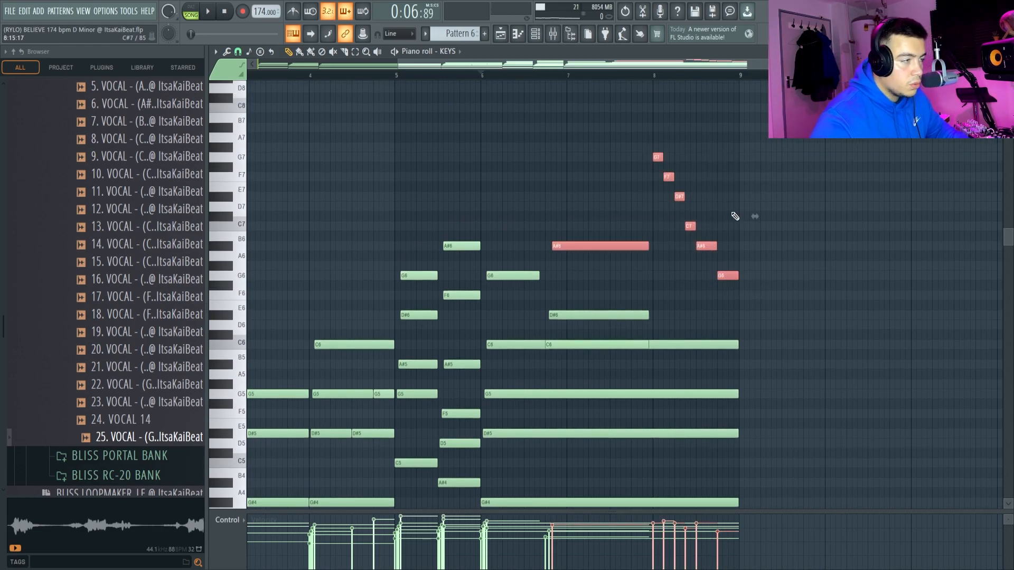
left_click(664, 137, "ctrl")
left_click_drag(664, 138, 767, 301)
Transpose all the notes of the KEYS pattern up one octave.
scroll(774, 311, "down", 3)
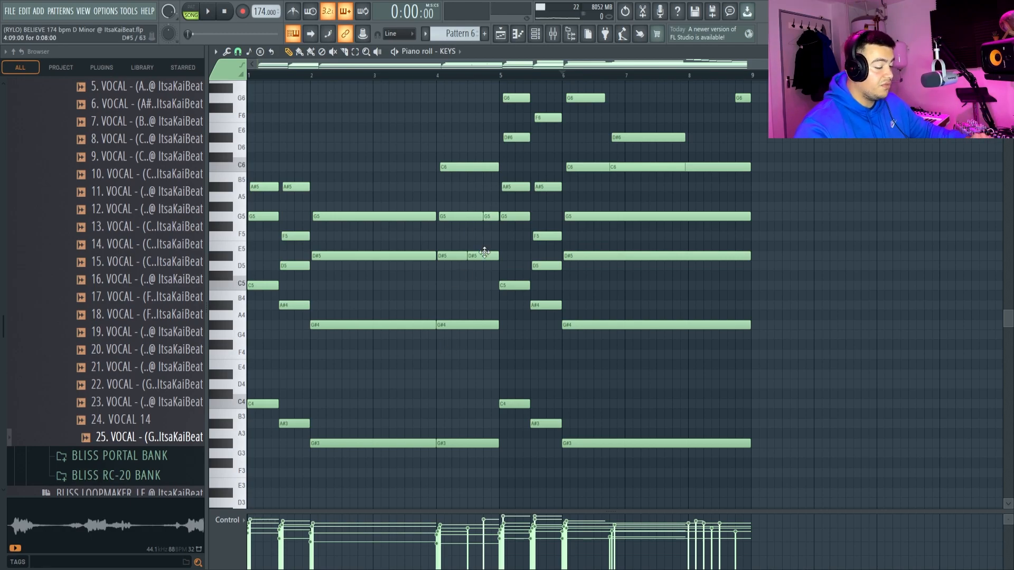
key("ctrl+Up")
scroll(489, 257, "down", 2)
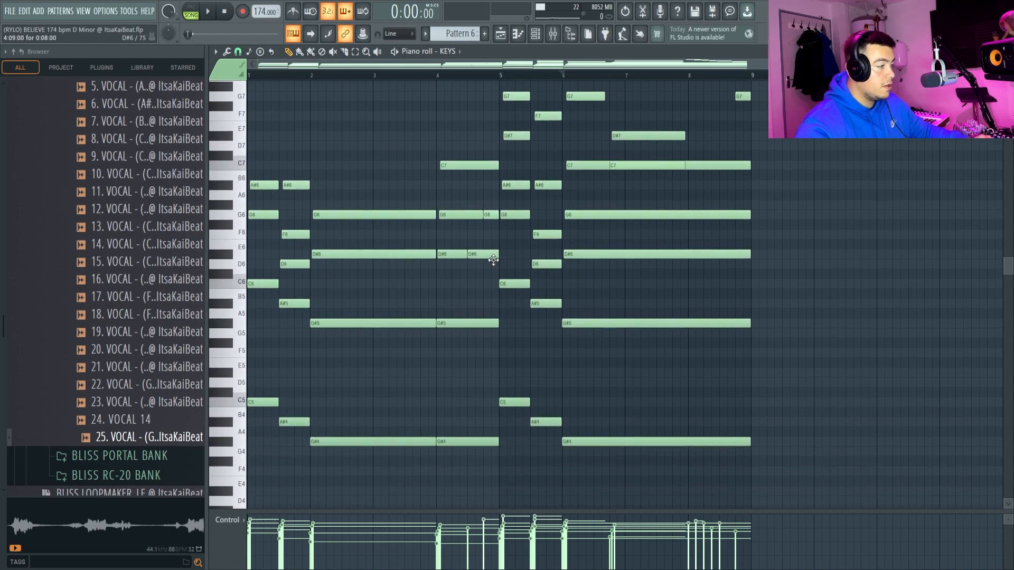
Show the playlist and open the channel settings of the recorded audio clip directly below the Pattern 6 clip.
left_click(508, 37)
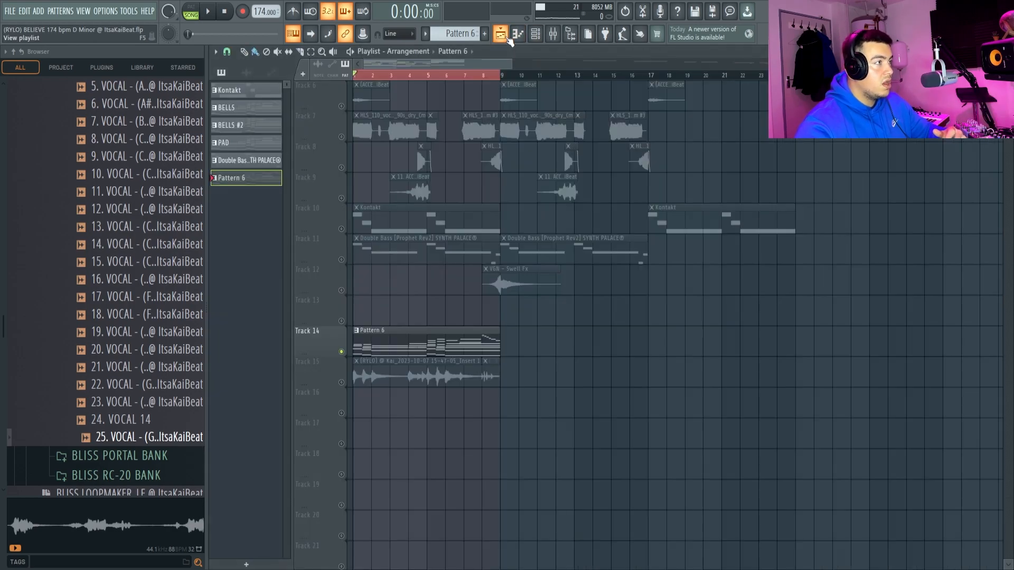
double_click(417, 373)
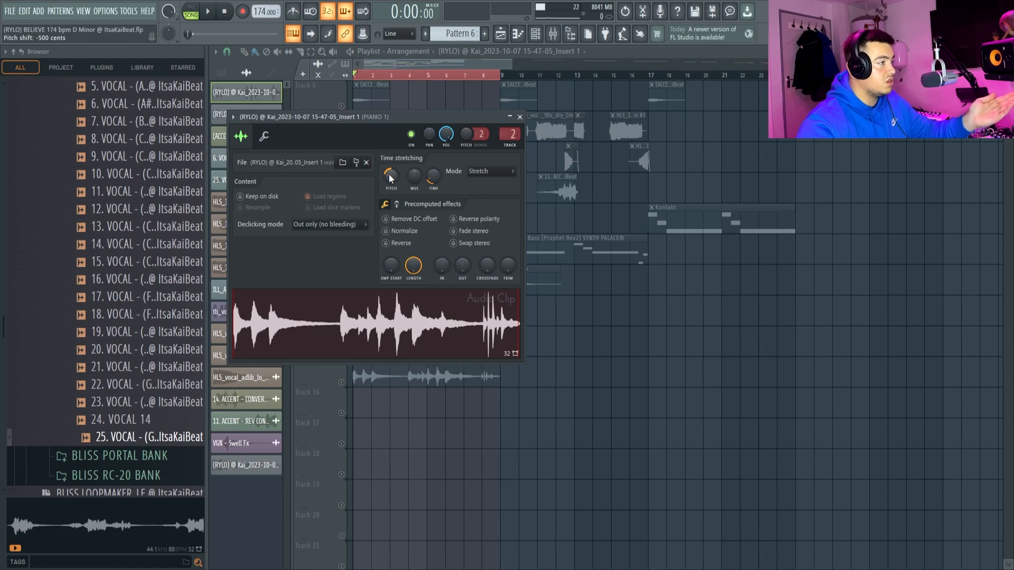
Close the audio clip's channel settings, solo Track 15 and play back the recorded clip.
key("Escape")
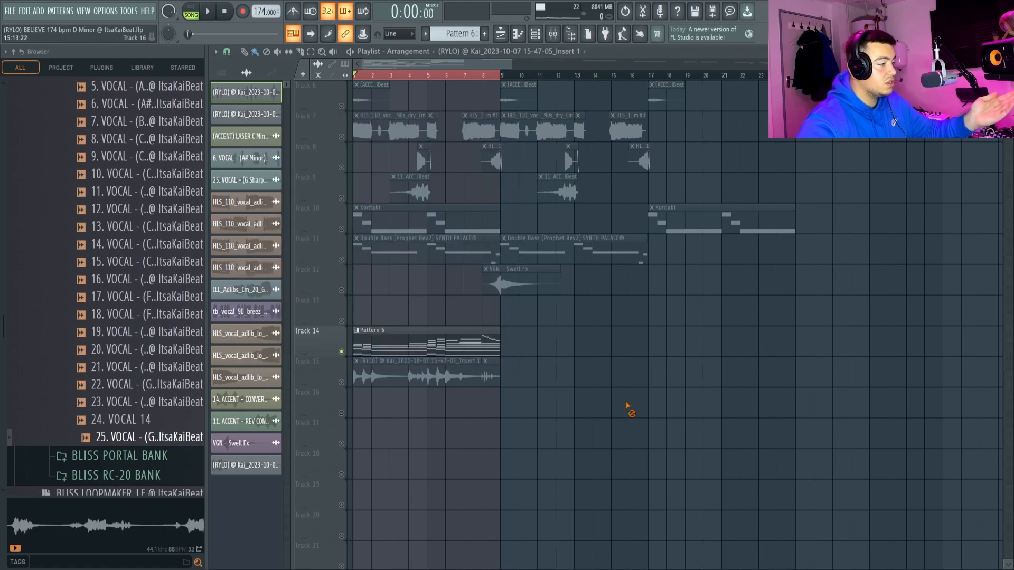
right_click(341, 383)
key("space")
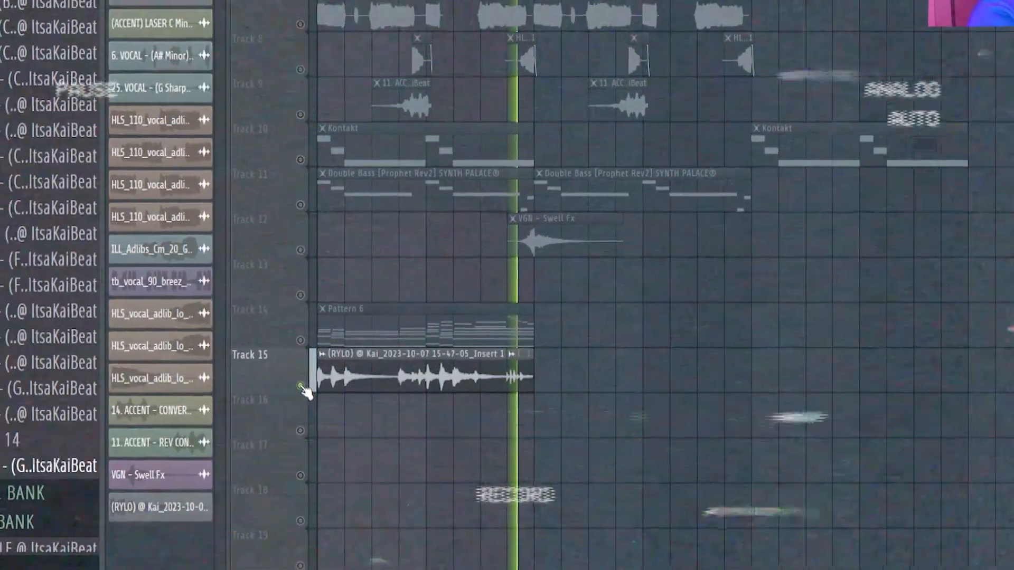
key("space")
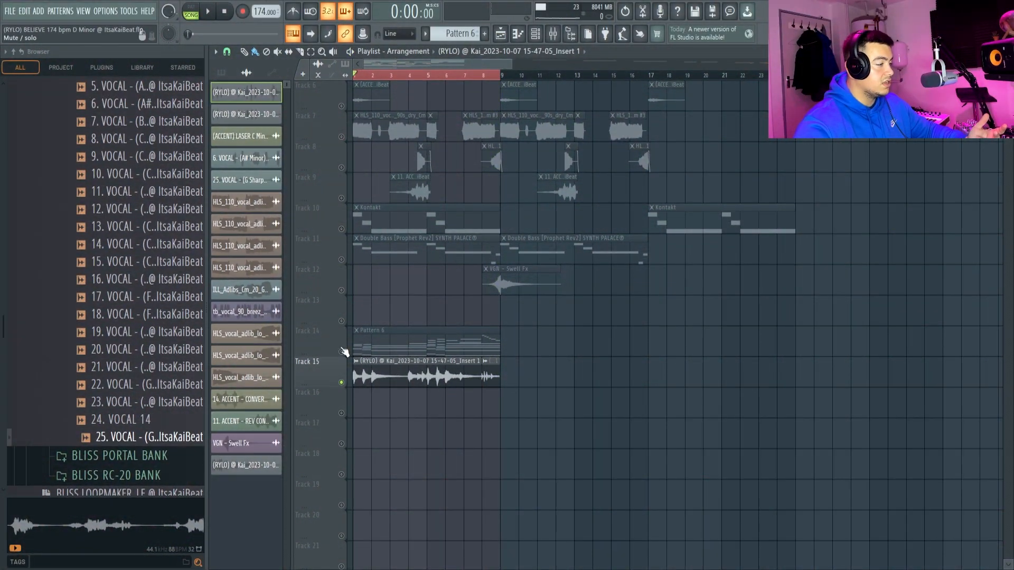
Solo Track 14 to play back the Pattern 6 clip for comparison, and return the solo to Track 15.
left_click(342, 352)
key("space")
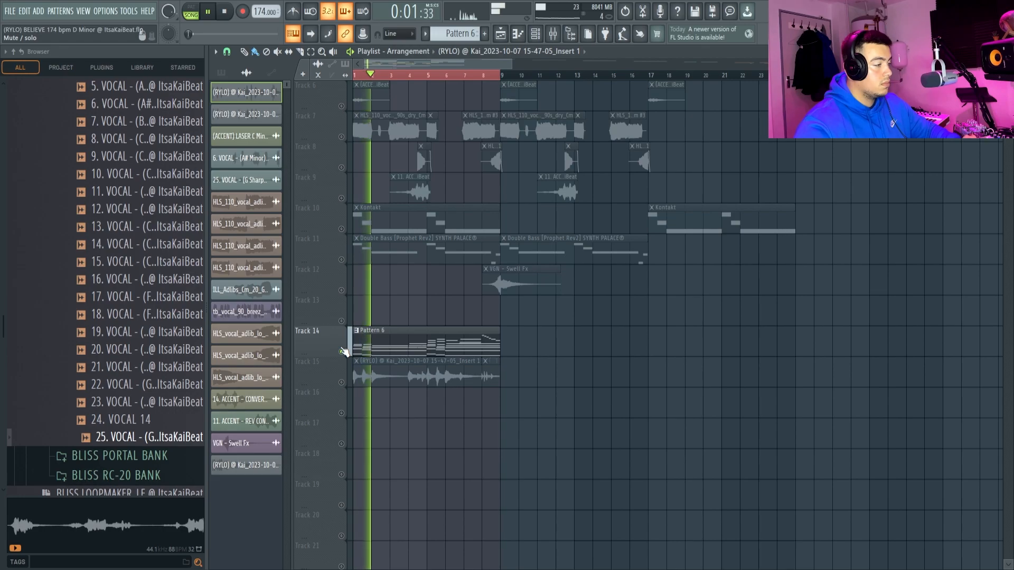
key("space")
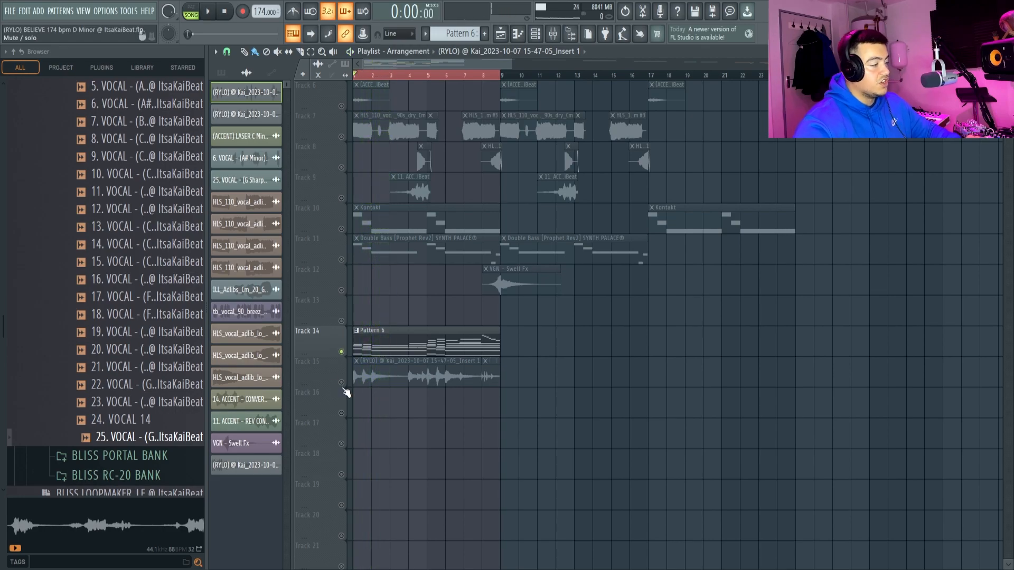
left_click(342, 383)
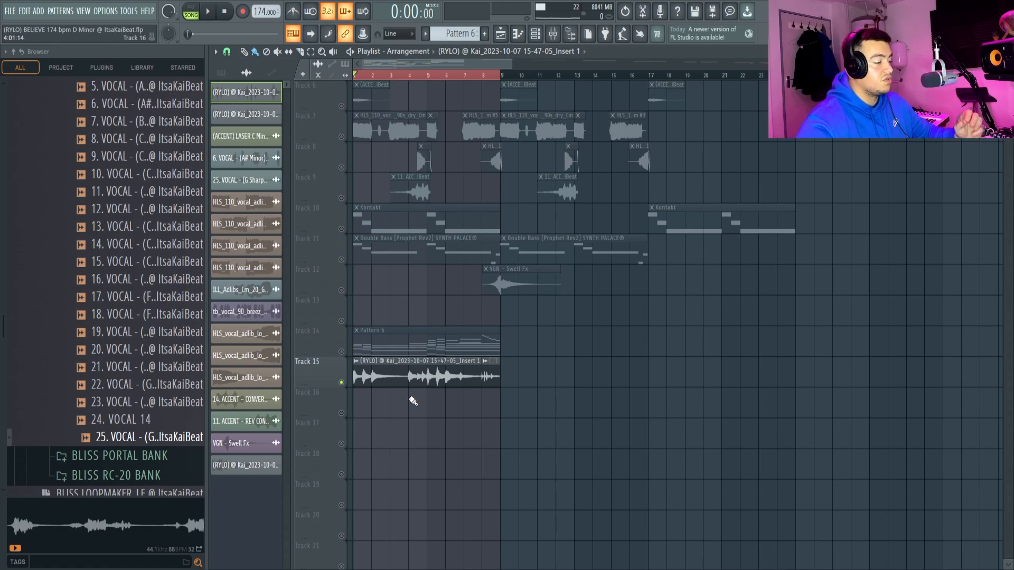
scroll(417, 406, "up", 1)
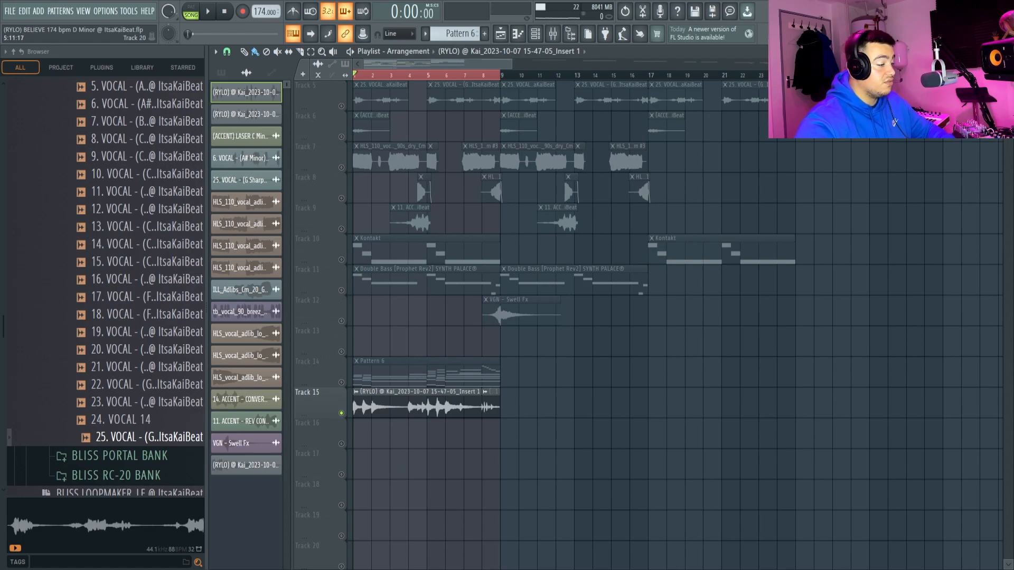
Review the RC-20 Retro Color, Magic Switch, S1 Imager, ValhallaVintageVerb, CLA-3A and Pro-Q 3 effects on the PIANO 1 mixer track.
key("F9")
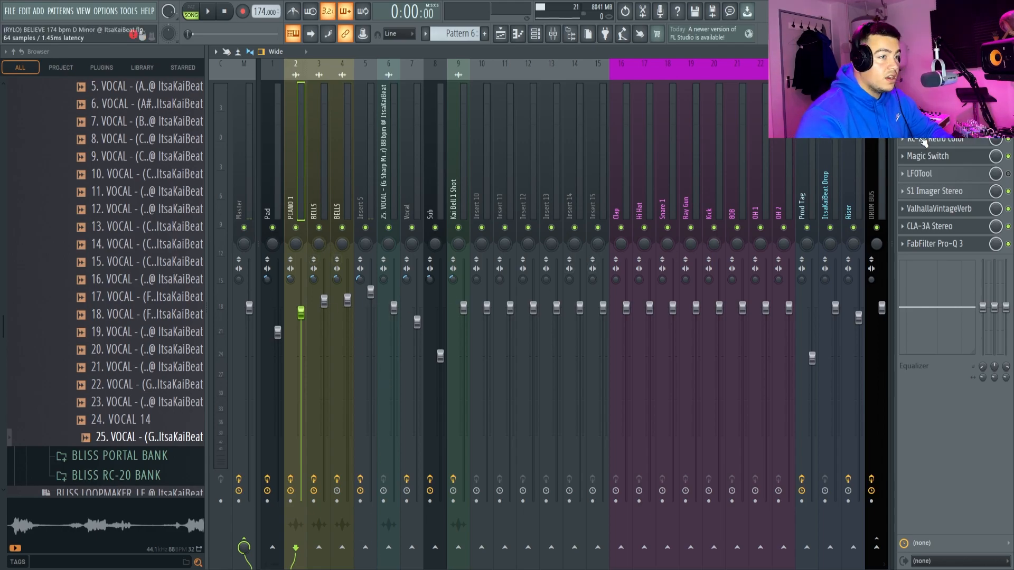
left_click(940, 142)
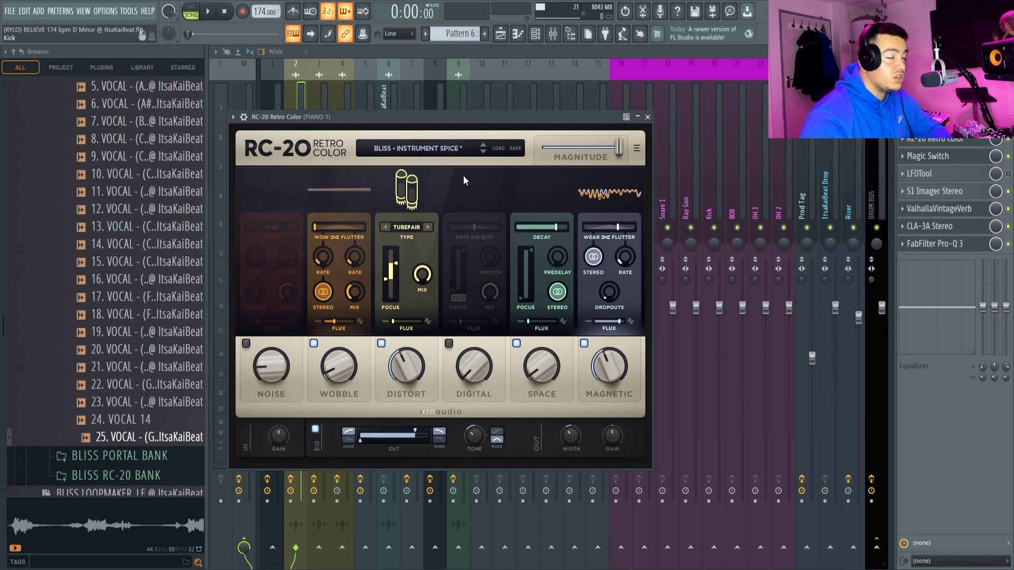
key("Escape")
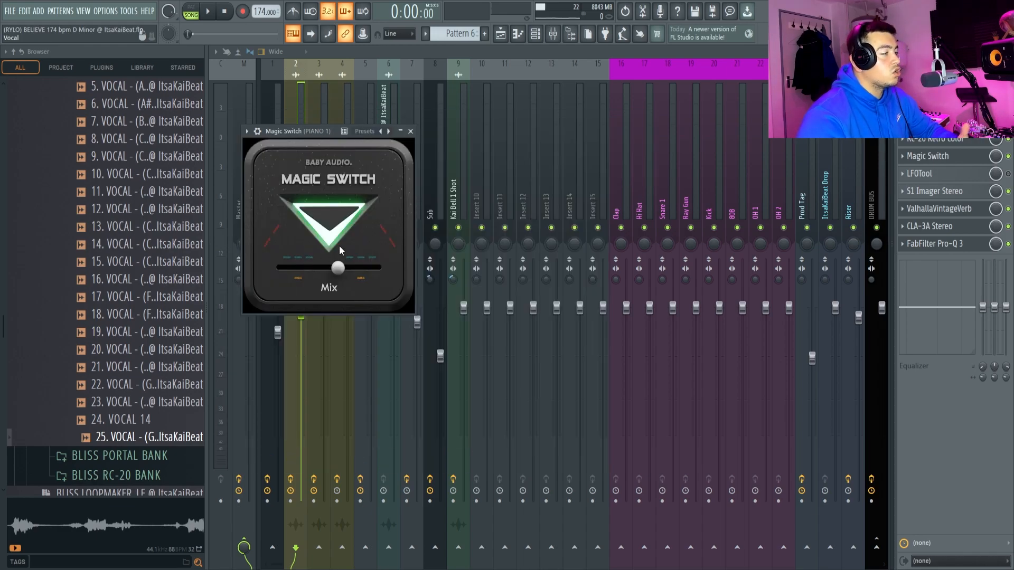
left_click(942, 193)
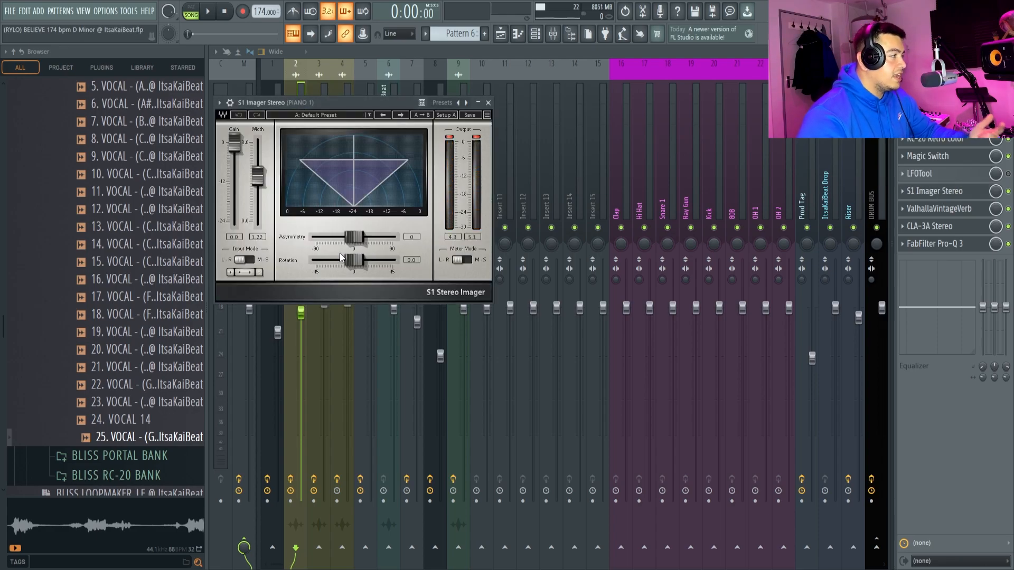
left_click(940, 208)
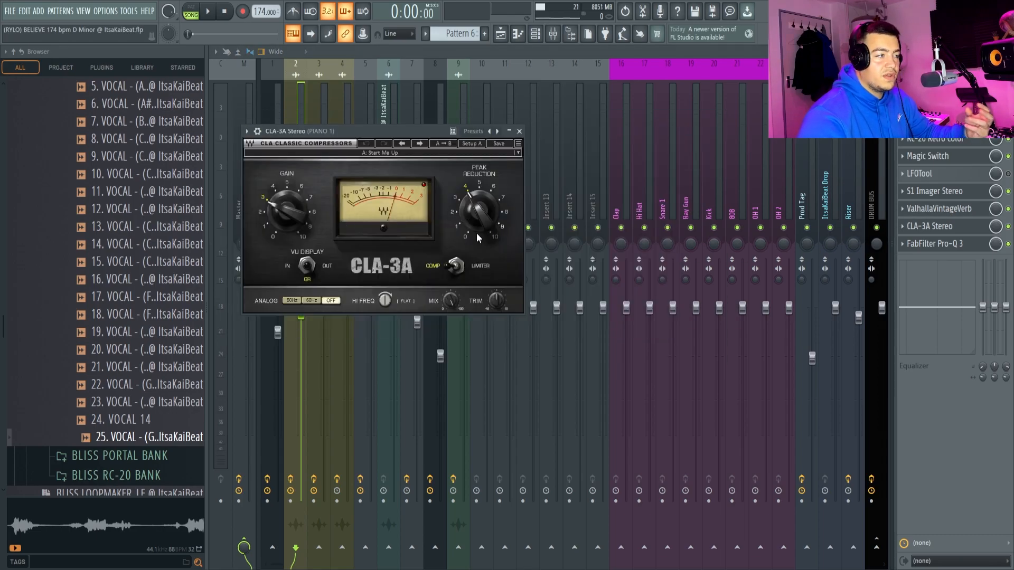
left_click(972, 246)
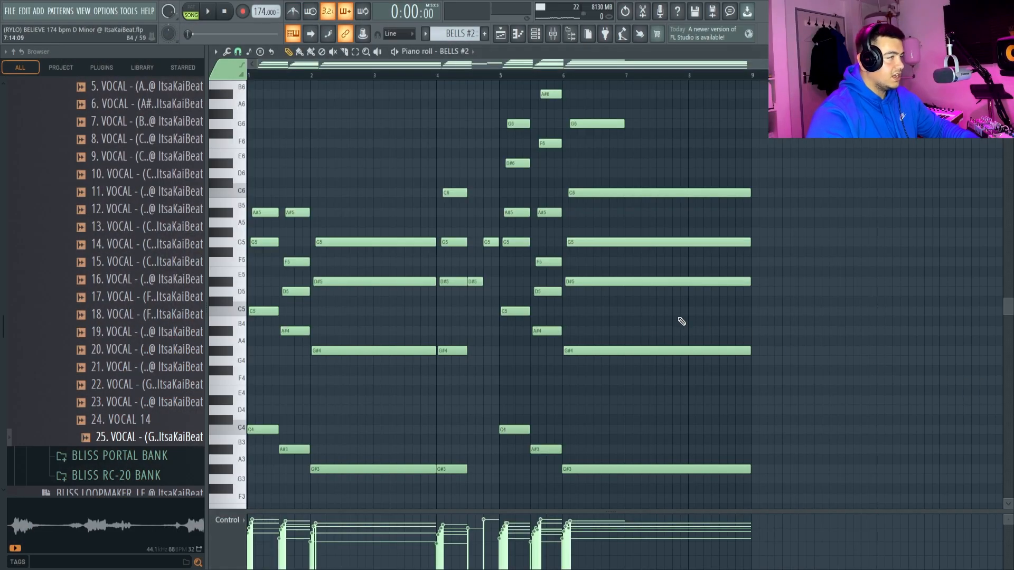
Play back the BELLS #2 pattern and examine the ValhallaDelay settings on its mixer track.
key("space")
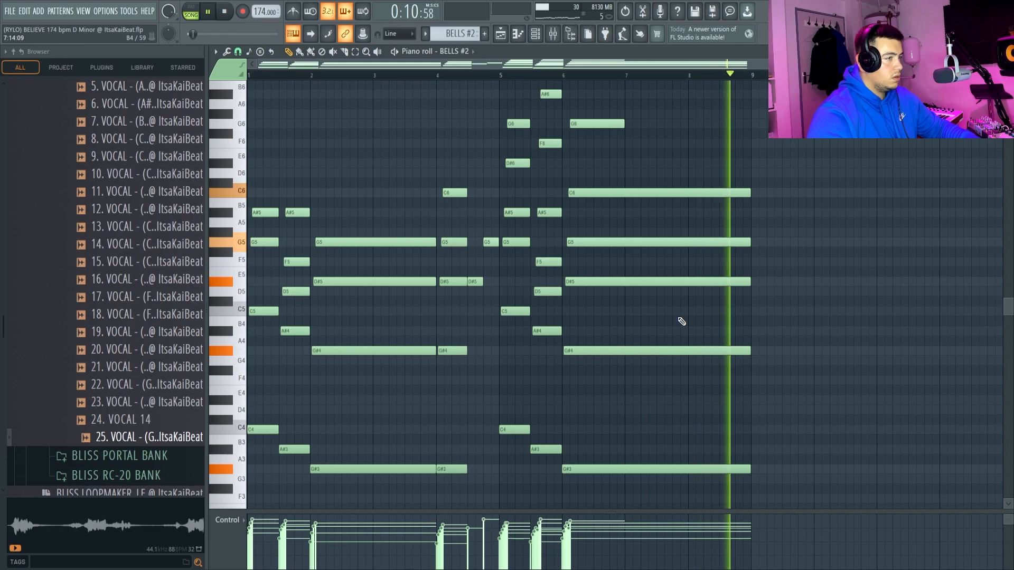
key("space")
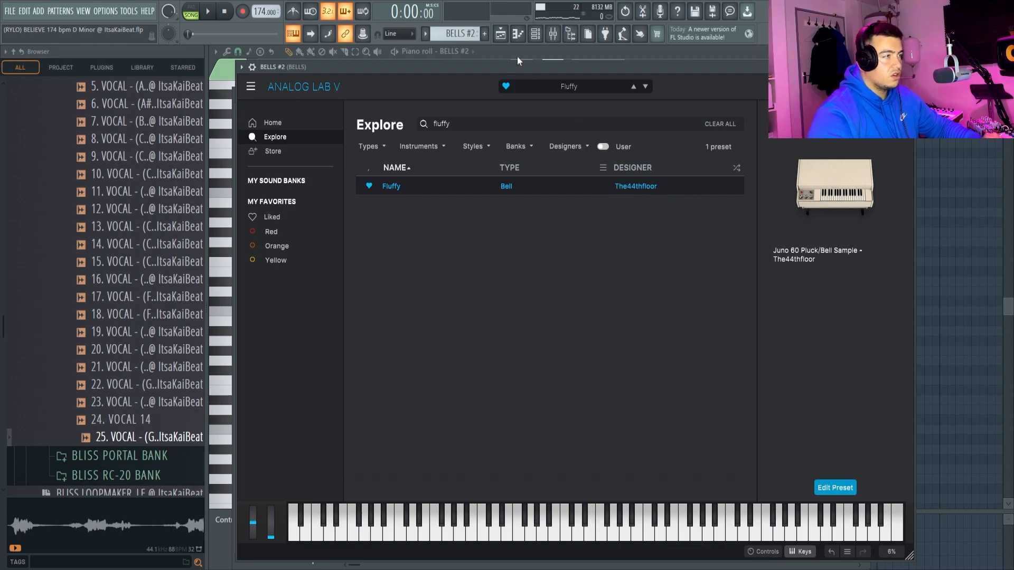
left_click(554, 35)
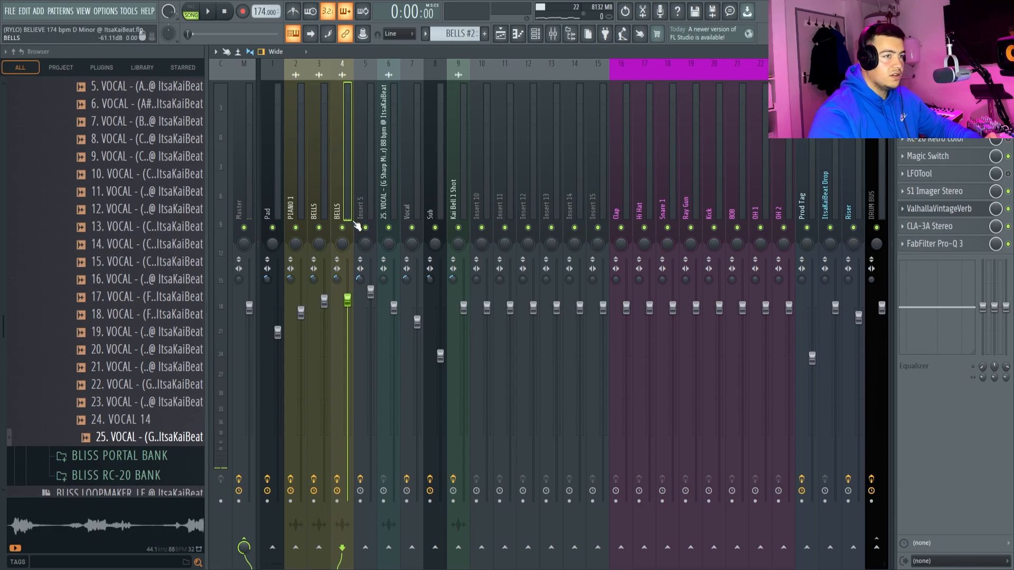
left_click(937, 121)
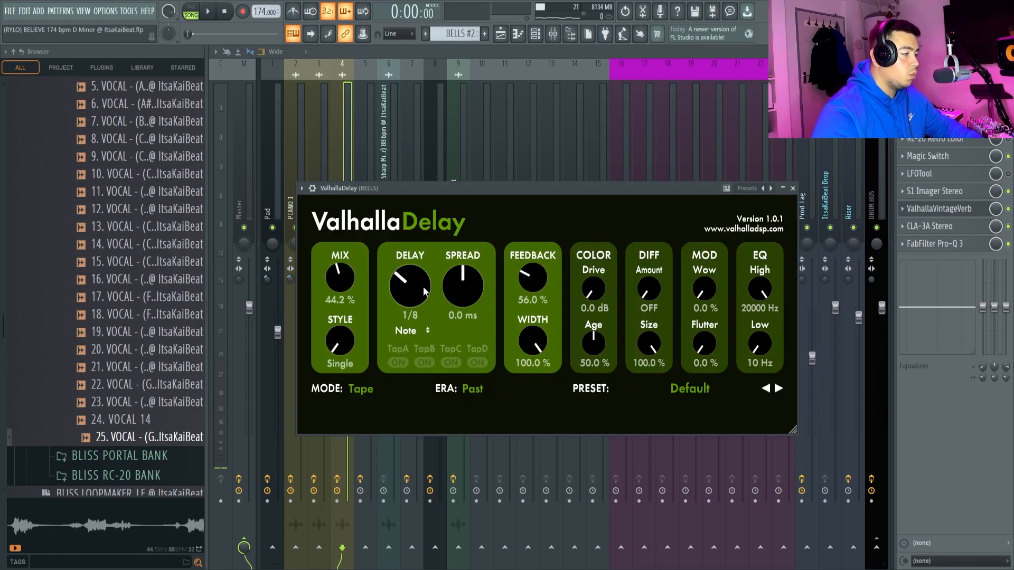
key("Escape")
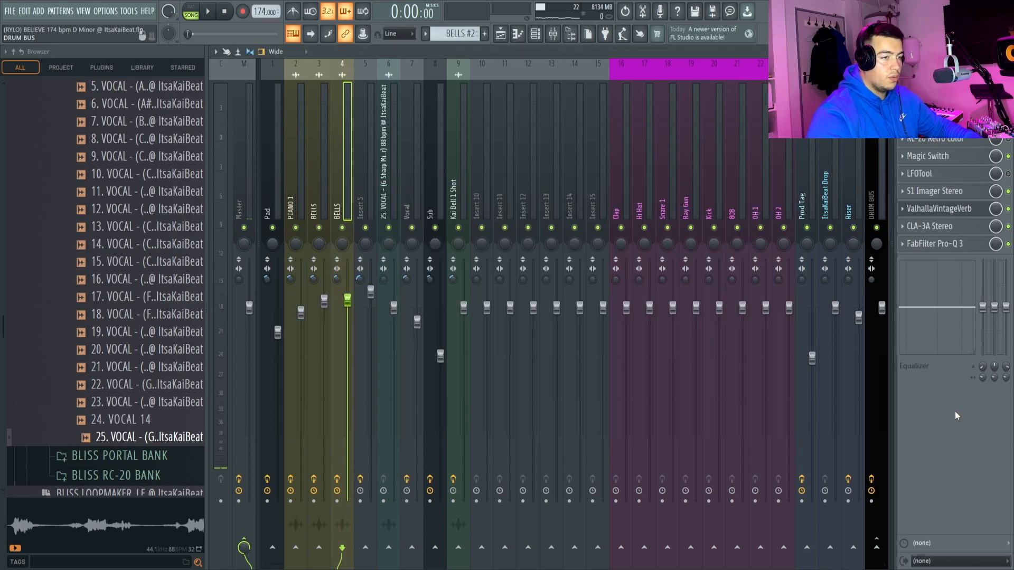
Review the Magic Switch, S1 Imager, ValhallaVintageVerb, CLA-3A and FabFilter Pro-Q 3 effects on the selected BELLS mixer track.
left_click(947, 162)
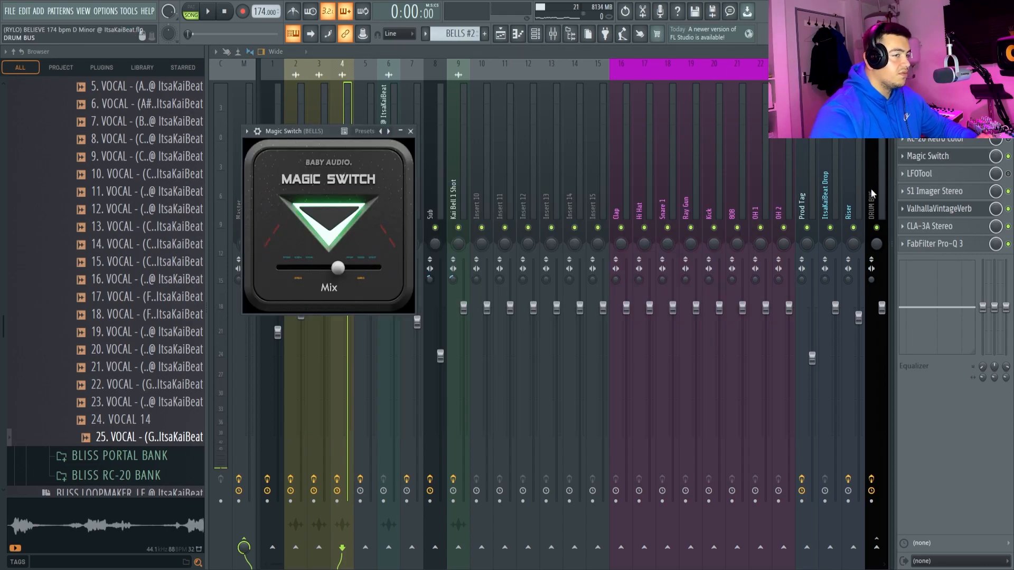
left_click(944, 193)
left_click(937, 209)
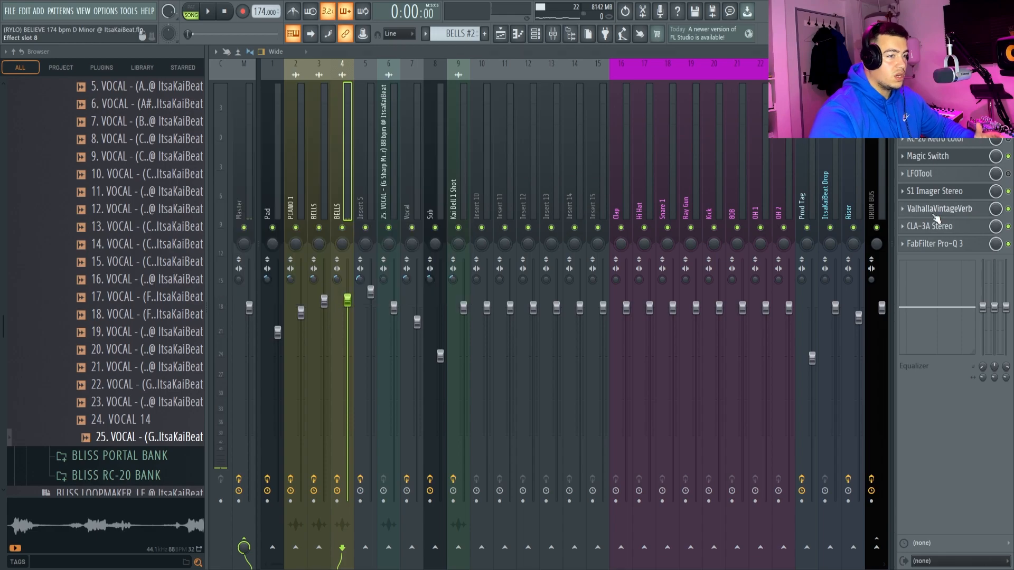
left_click(936, 227)
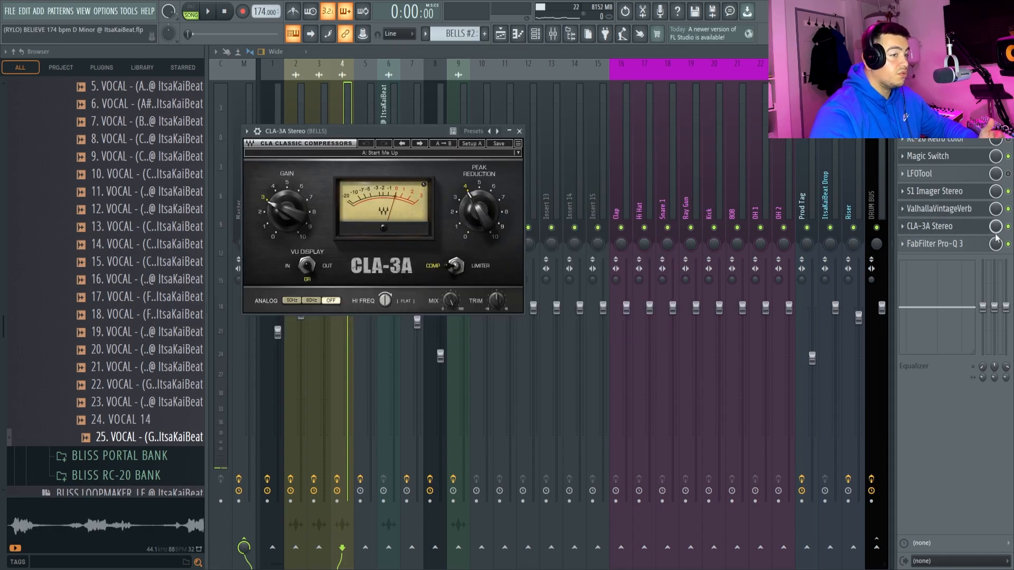
left_click(933, 243)
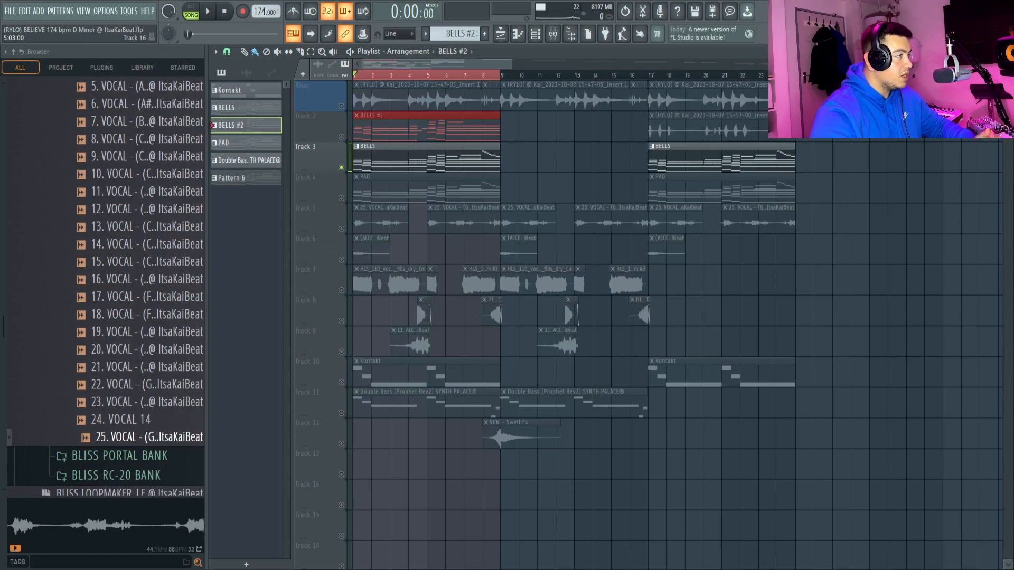
Unmute Track 2 to play BELLS #2 layered with the BELLS pattern on Track 3, and mute Track 2 again during playback.
left_click(347, 139)
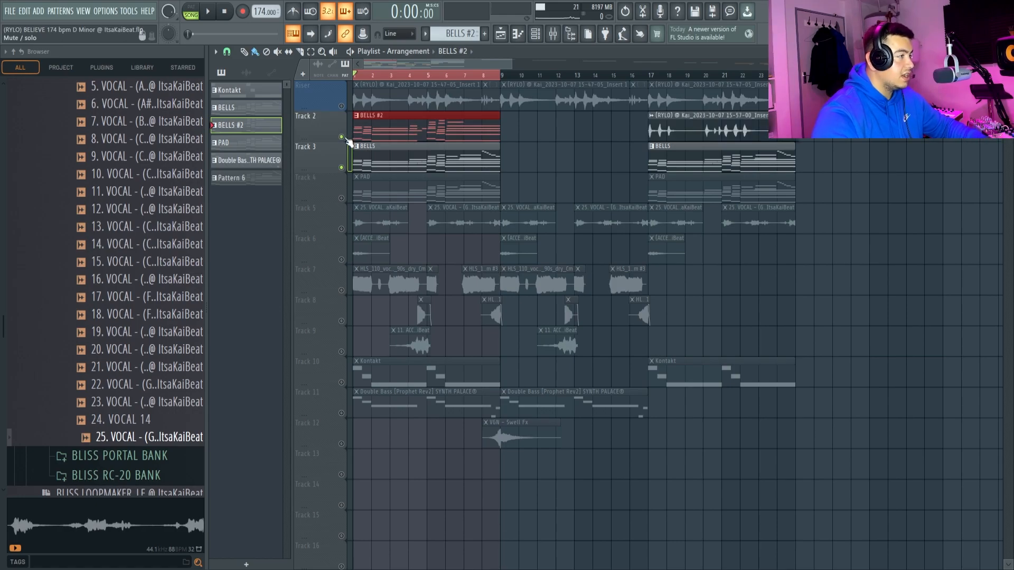
key("space")
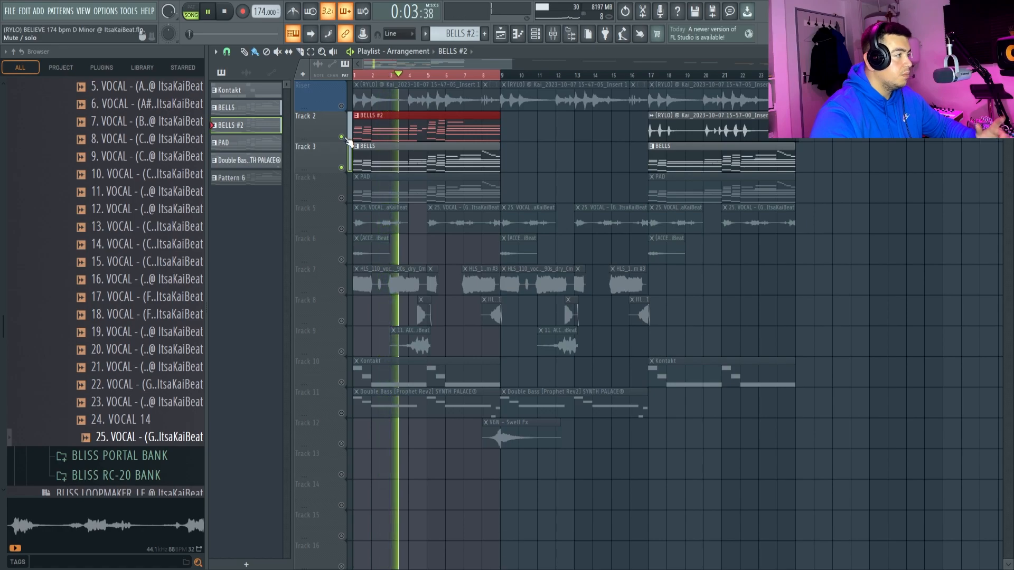
left_click(347, 138)
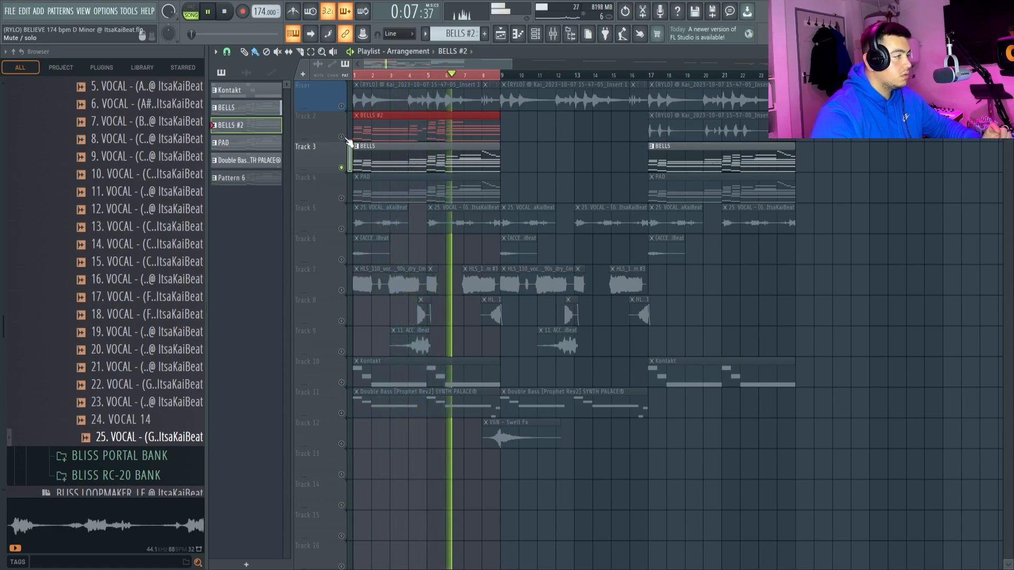
Open the first BELLS clip on Track 3 in the piano roll, stop playback and examine its high melody notes.
double_click(478, 161)
scroll(461, 214, "up", 5)
key("space")
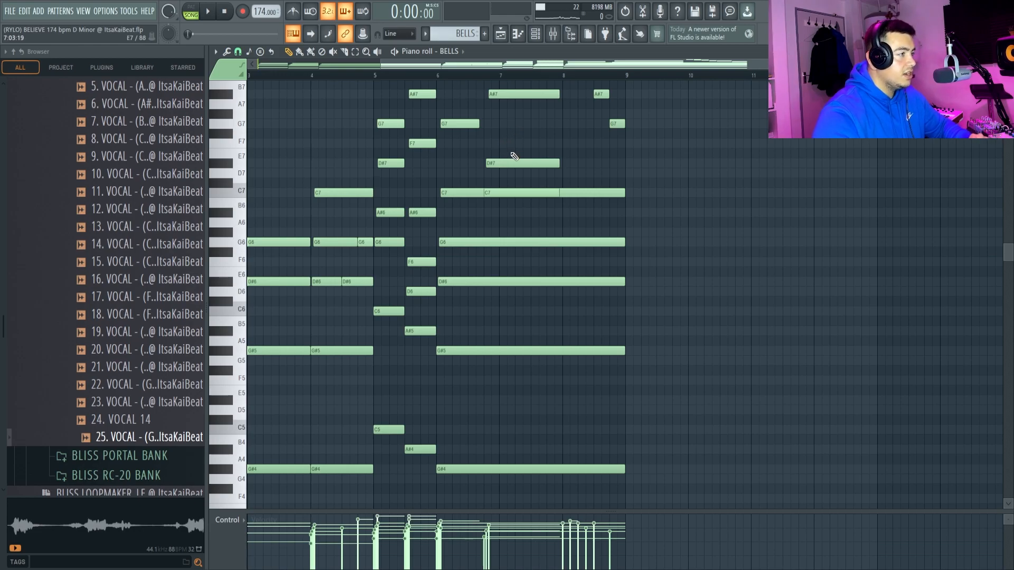
scroll(528, 180, "up", 3)
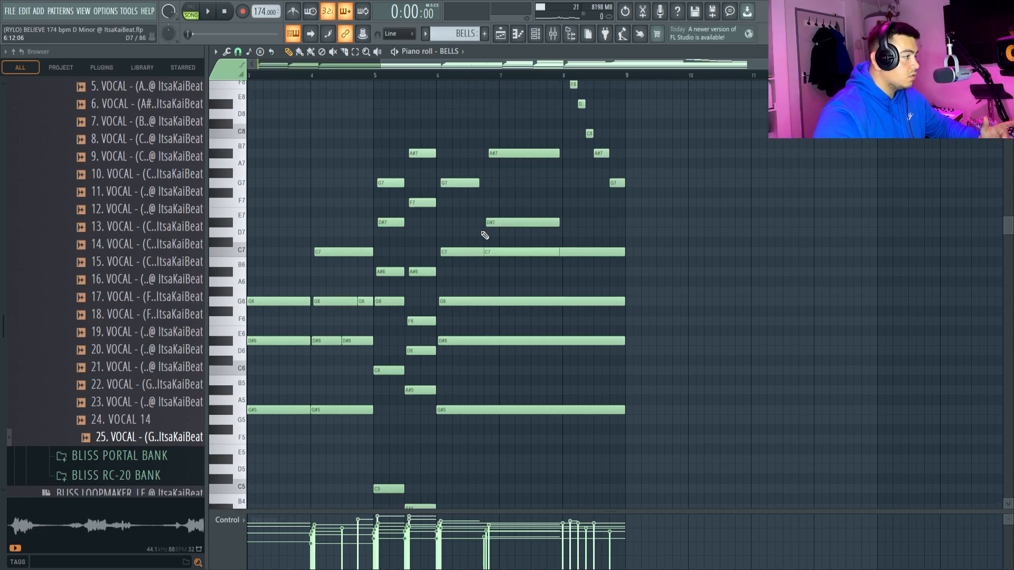
scroll(486, 232, "up", 3)
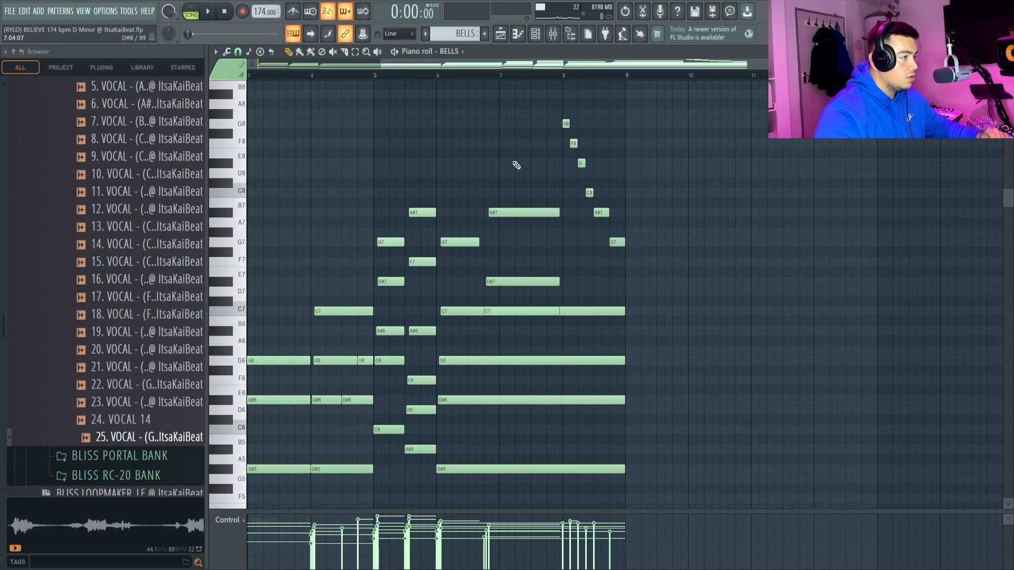
Highlight the C7, D#7 and A#7 notes near bar 7 and the descending G8 to G7 run in bar 8, and clear the selection.
left_click_drag(515, 180, 514, 323)
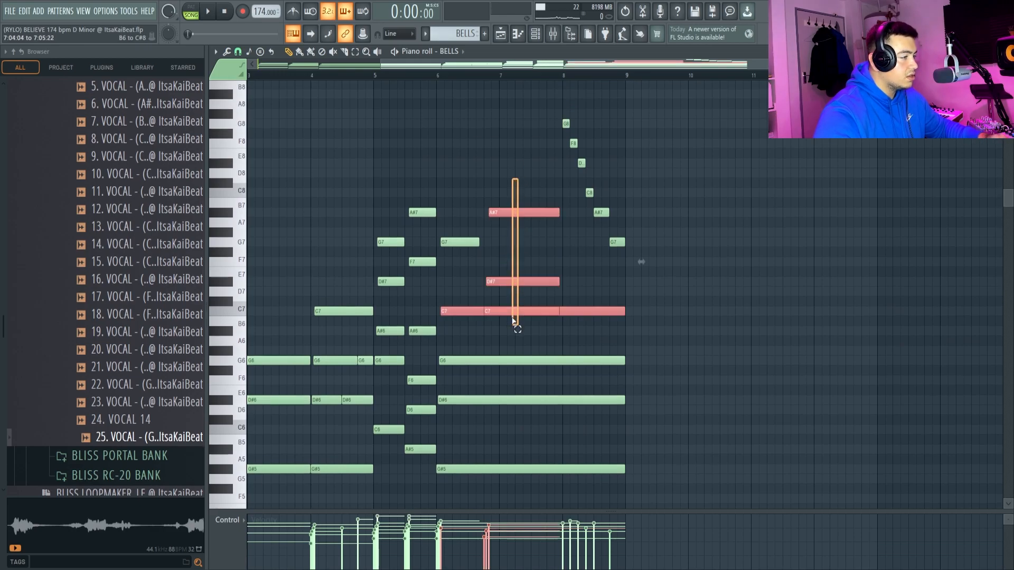
left_click_drag(561, 90, 647, 286)
left_click(616, 272)
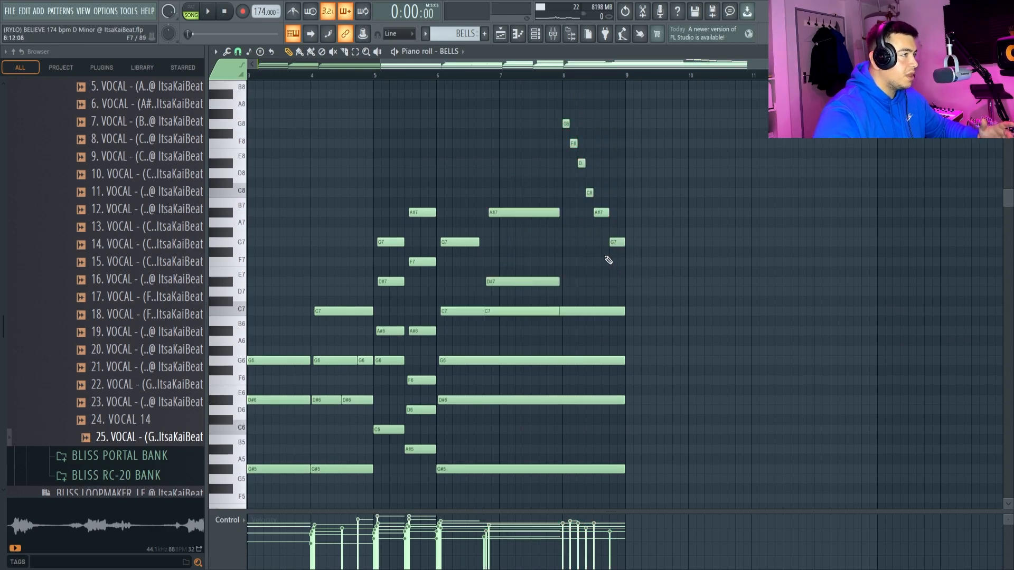
Switch from the BELLS pattern to the PAD pattern and play back its full eight bars in the piano roll.
key("F5")
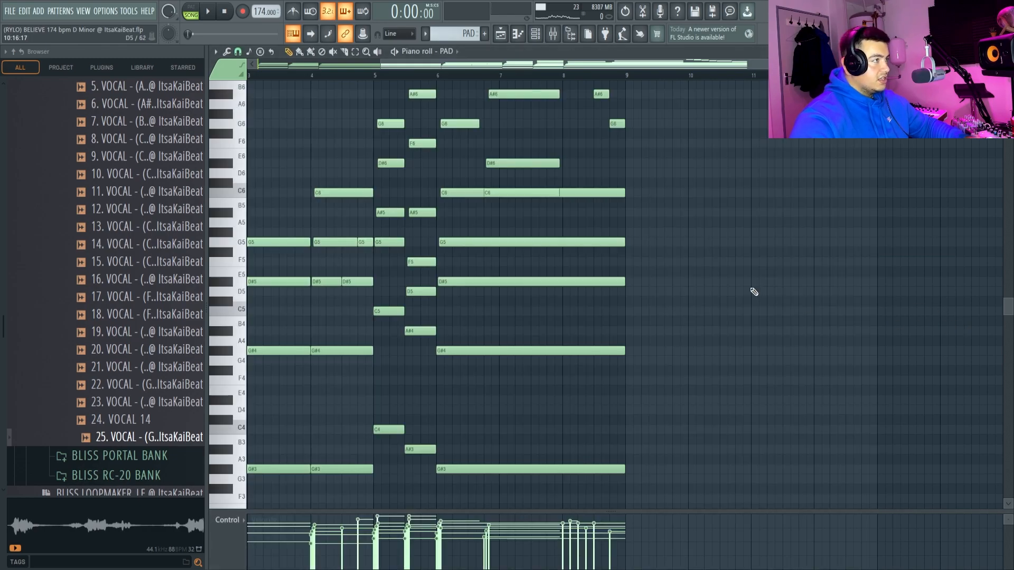
key("space")
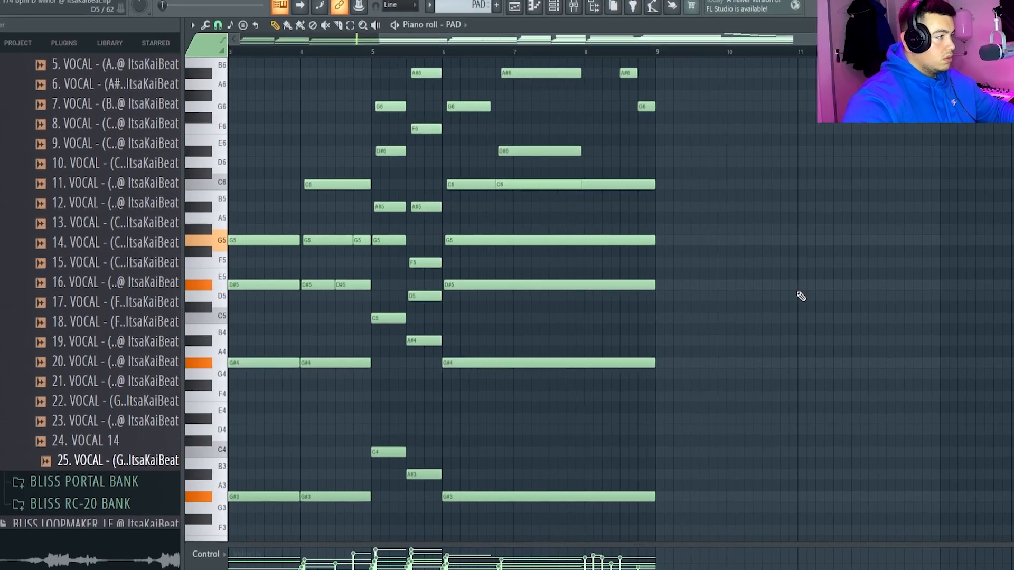
scroll(791, 296, "left", 3)
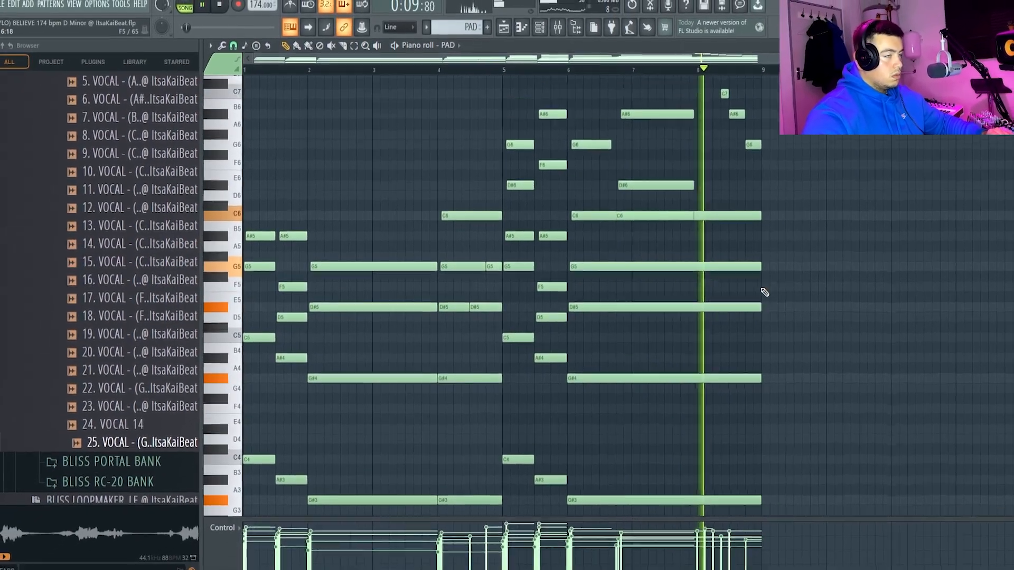
key("space")
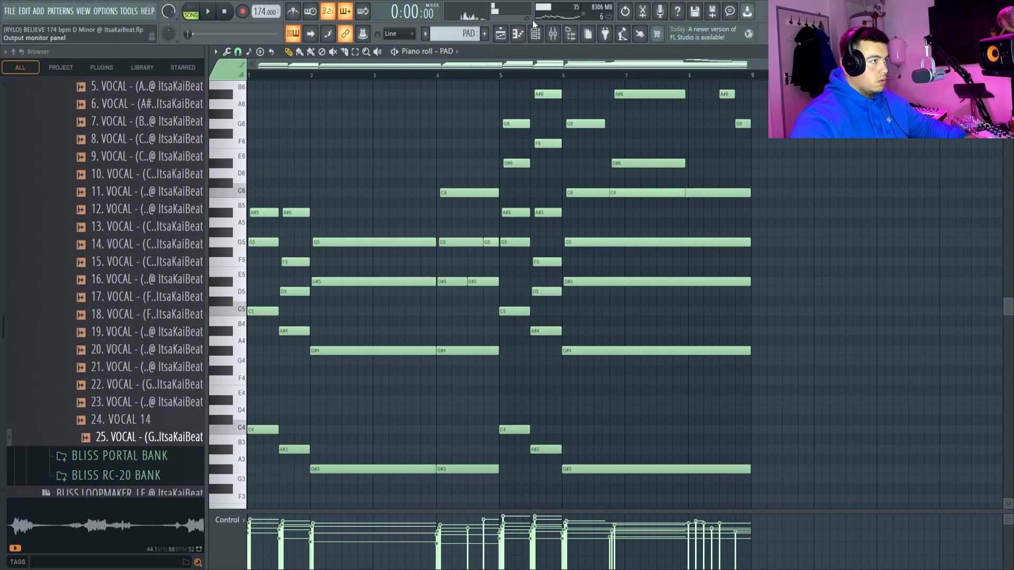
Inspect the Pad mixer insert's effects, including Fruity Parametric EQ 2, S1 Imager Stereo and FabFilter Pro-Q 3.
key("F9")
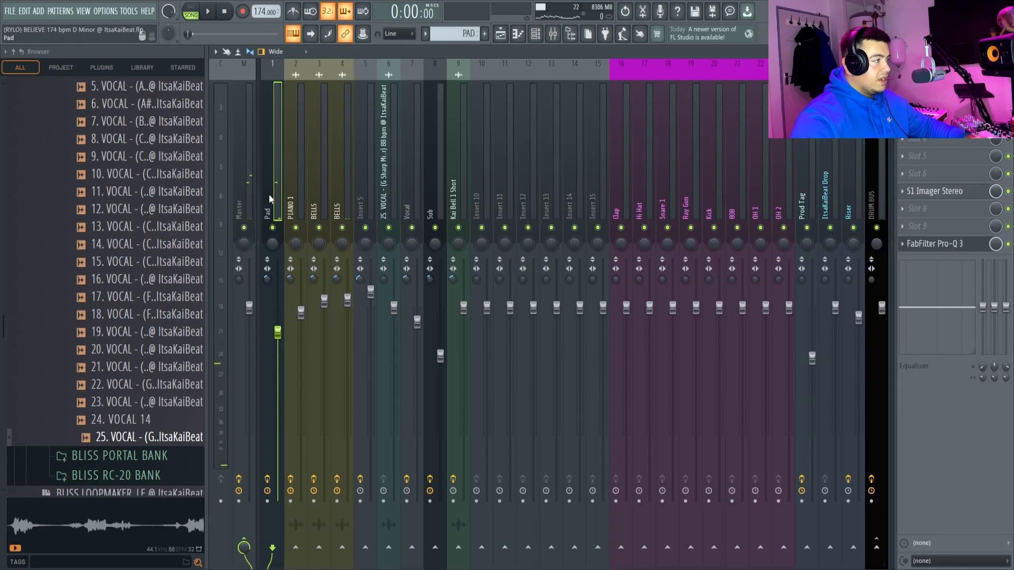
left_click(929, 104)
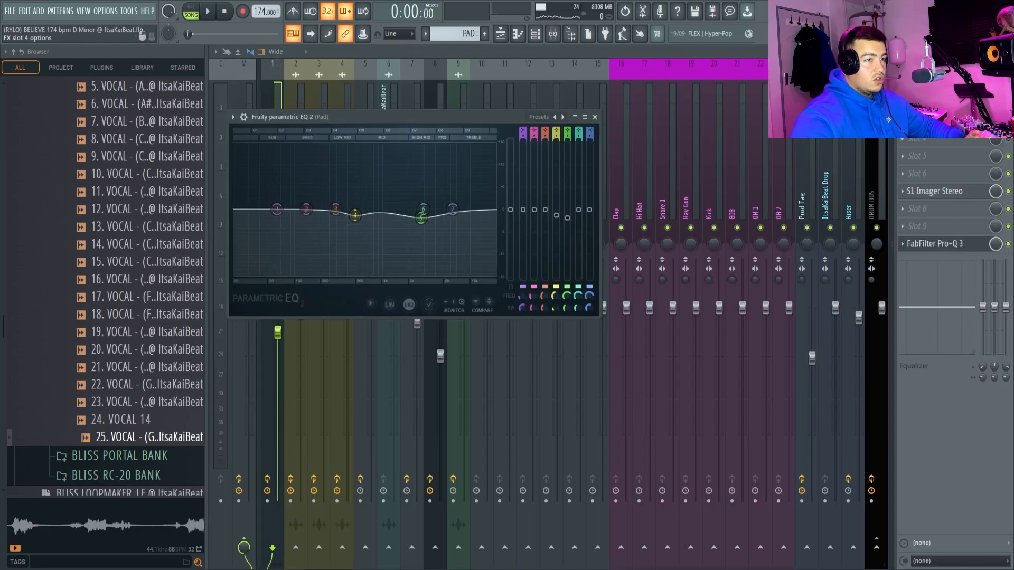
left_click(929, 121)
left_click(933, 191)
left_click(935, 243)
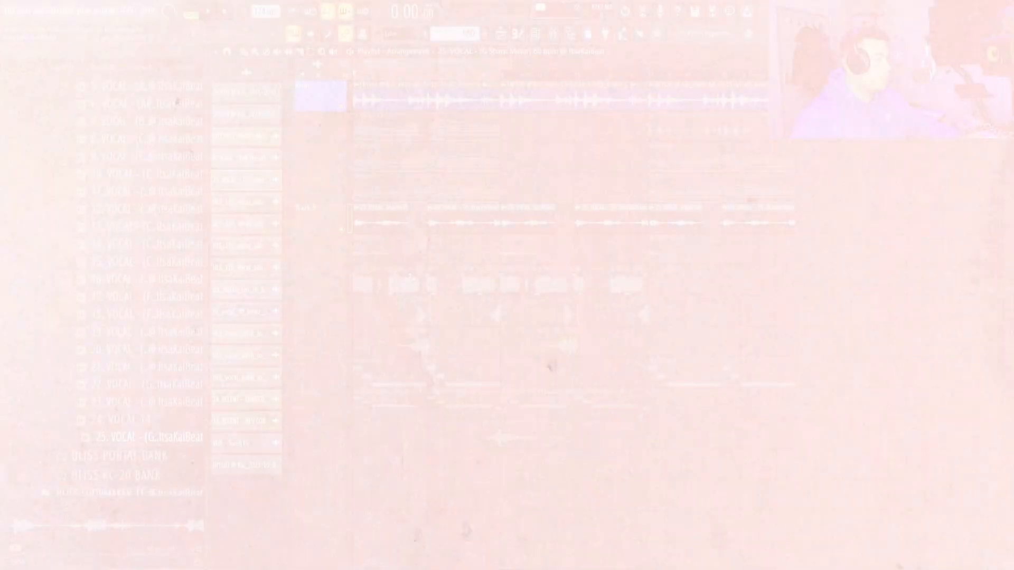
Open the channel settings of the 25. VOCAL (G Sharp Minor) clip on Track 5, then close them and return to the playlist.
double_click(386, 225)
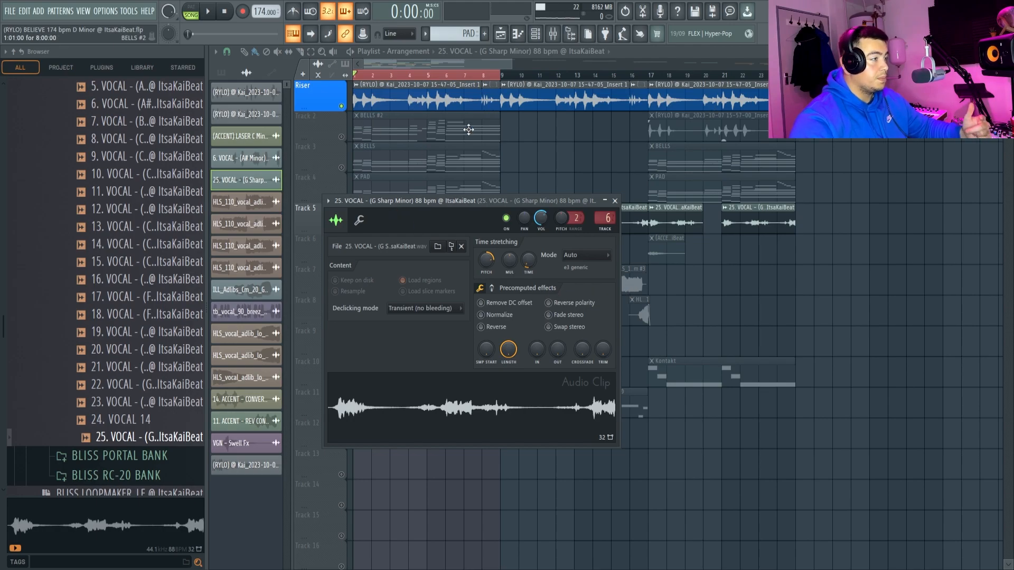
key("Escape")
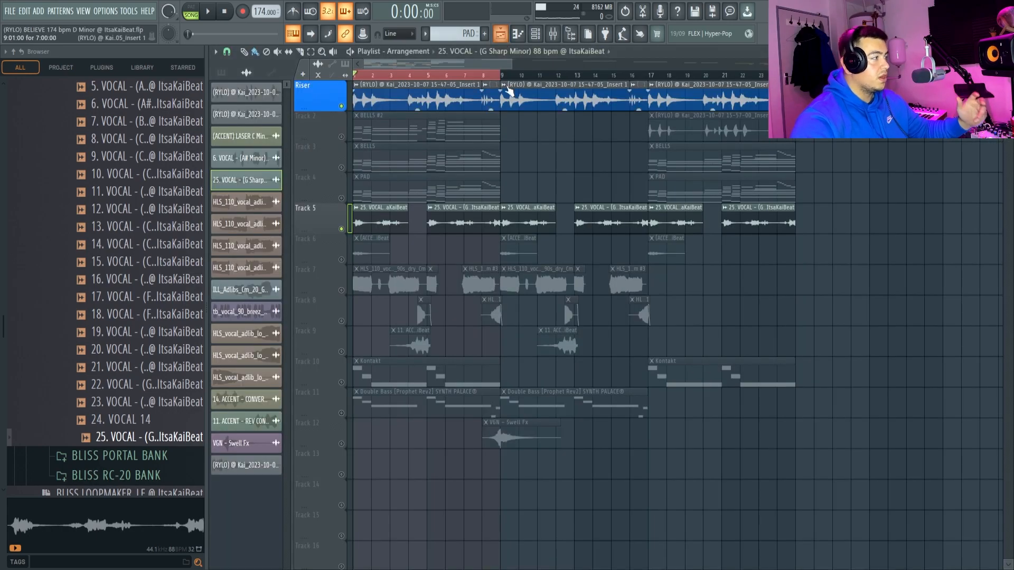
left_click(500, 34)
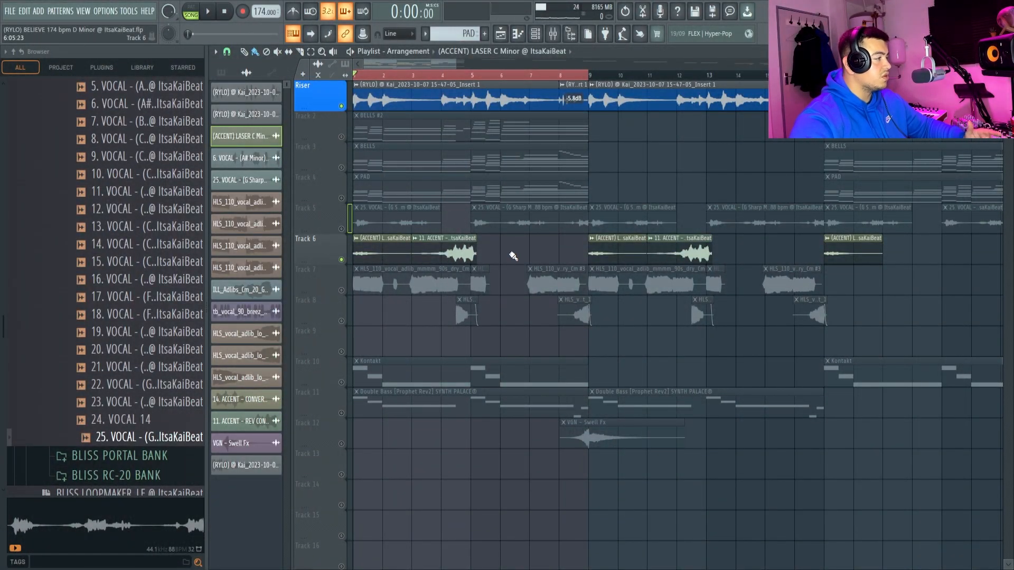
Highlight the first LASER and 11. ACCENT clips on Track 6, clear the selection and play them with the piano.
left_click_drag(504, 257, 333, 249)
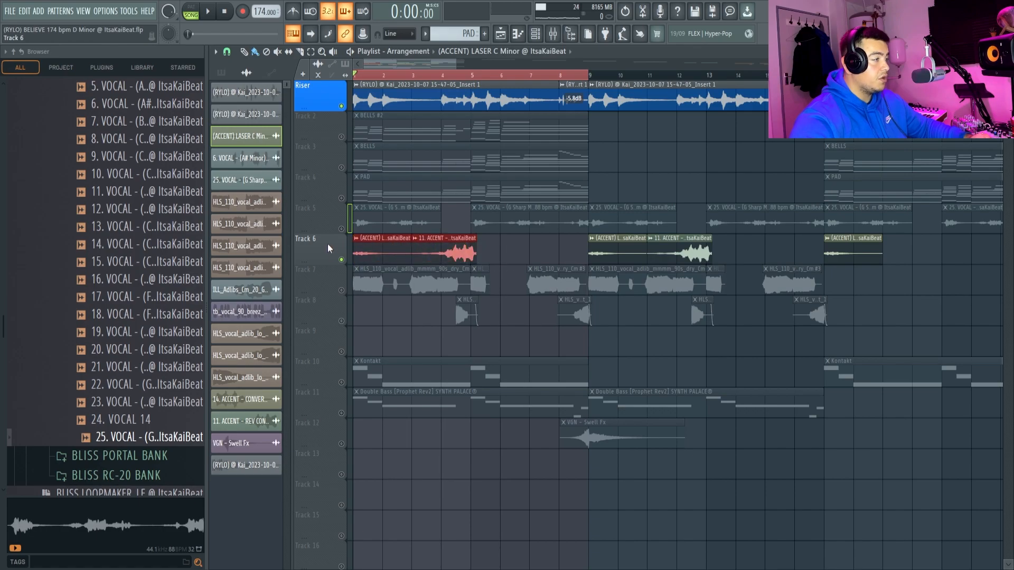
left_click(404, 330)
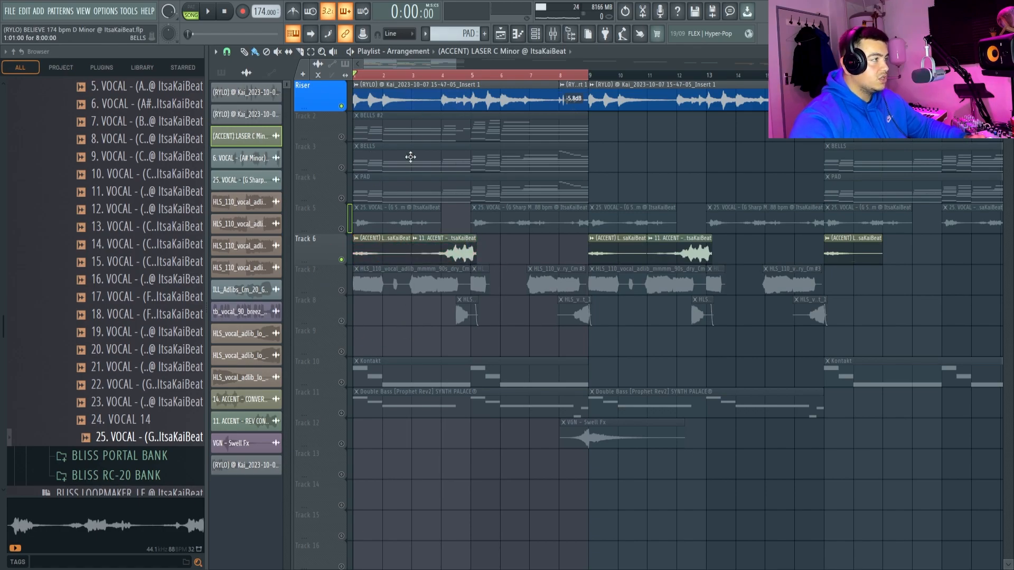
key("space")
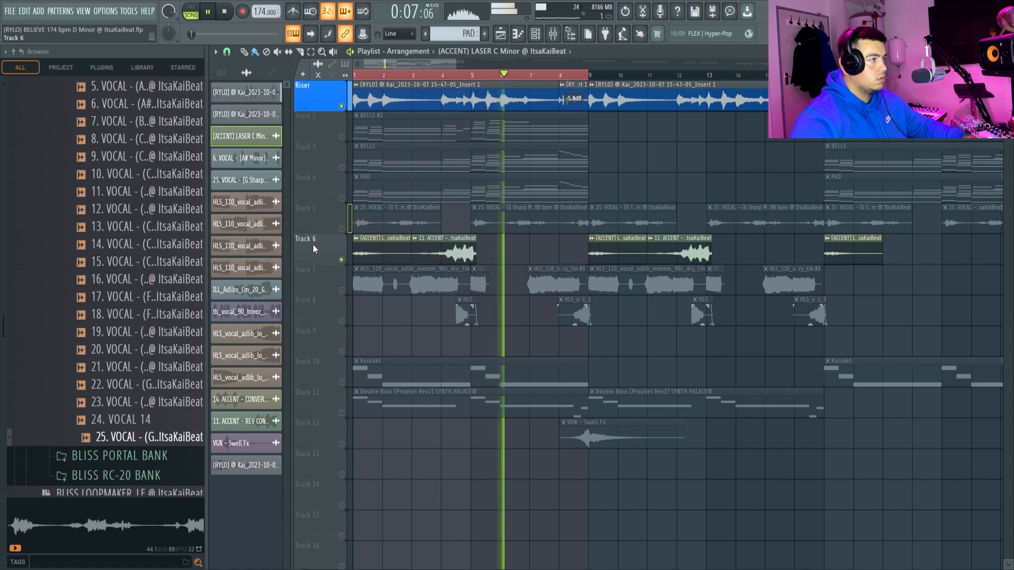
key("space")
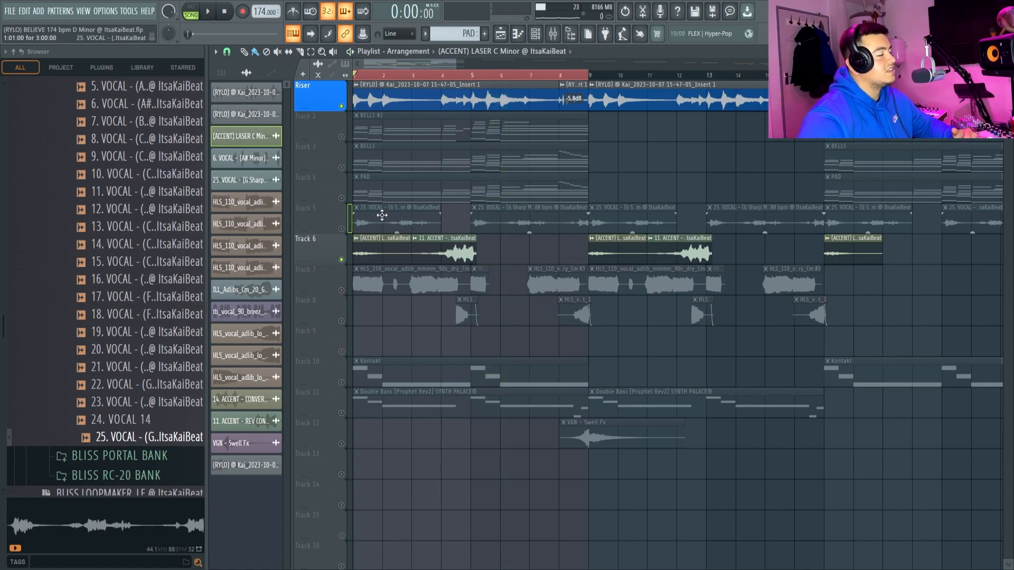
Inspect the ValhallaDelay, ValhallaVintageVerb and FabFilter Pro-Q 3 effects on mixer Insert 5.
key("F9")
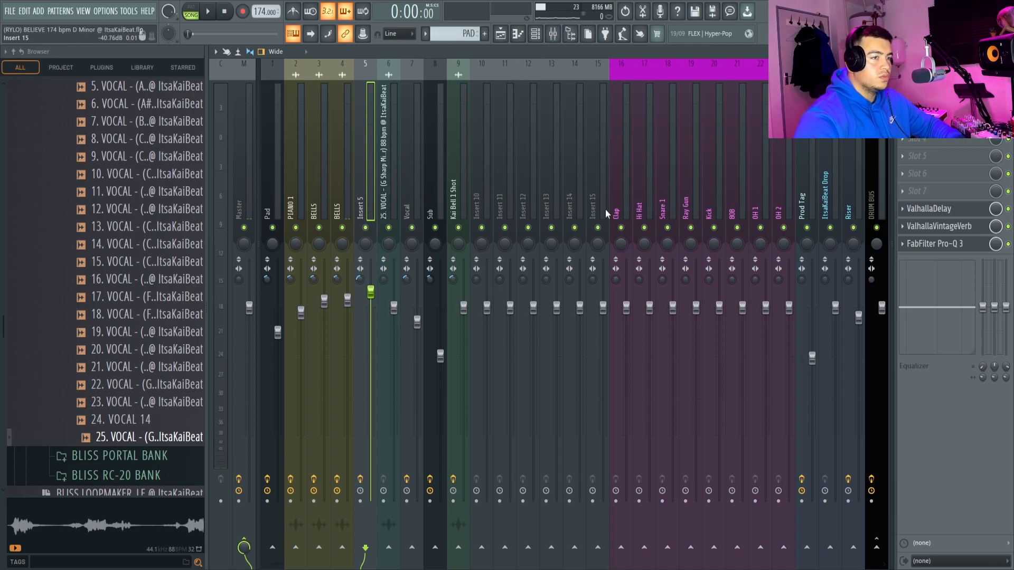
left_click(909, 210)
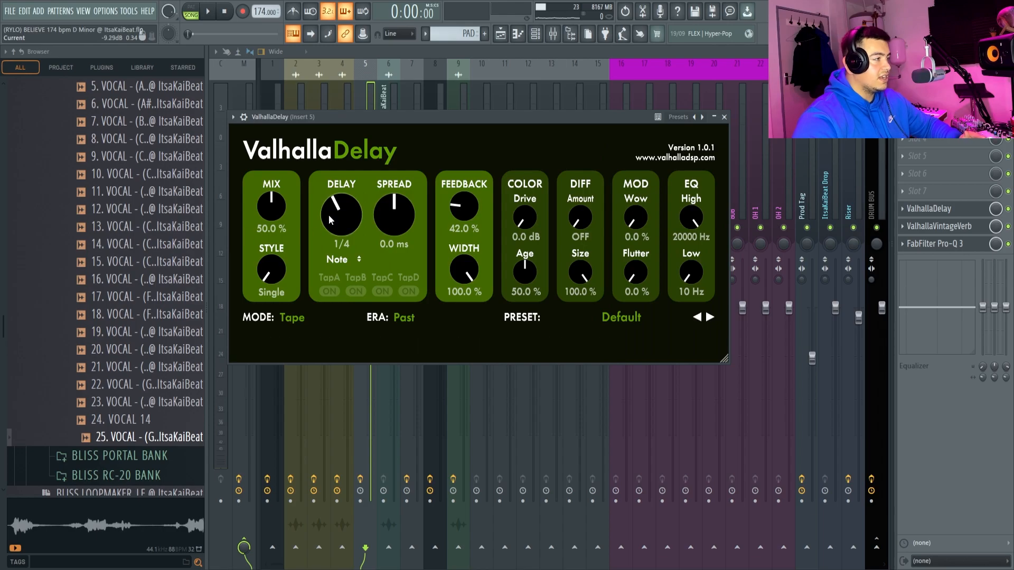
left_click(939, 226)
left_click(935, 243)
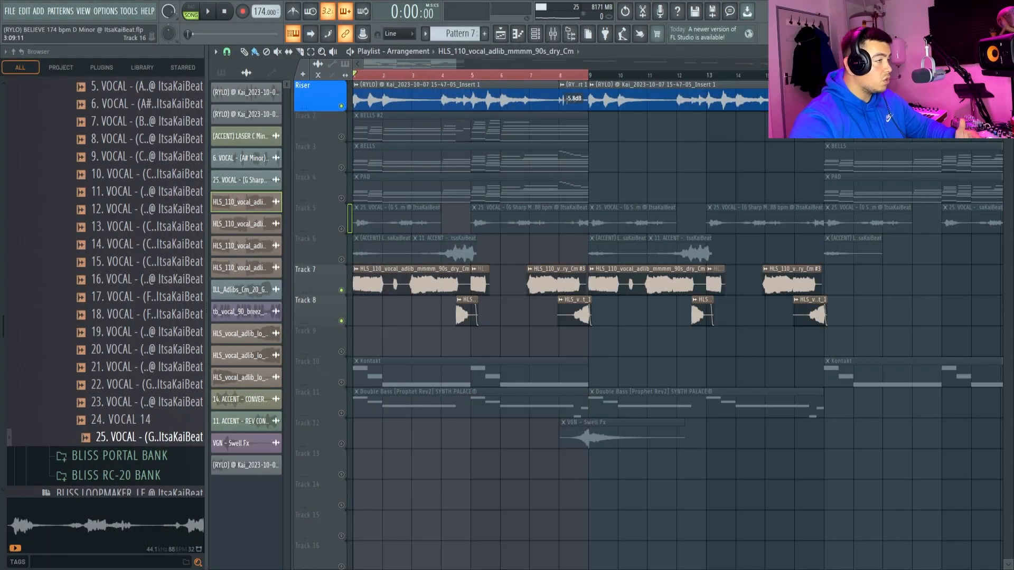
View the channel settings of the first vocal adlib clip on Track 7 and play back the adlibs on Tracks 7 and 8.
double_click(380, 285)
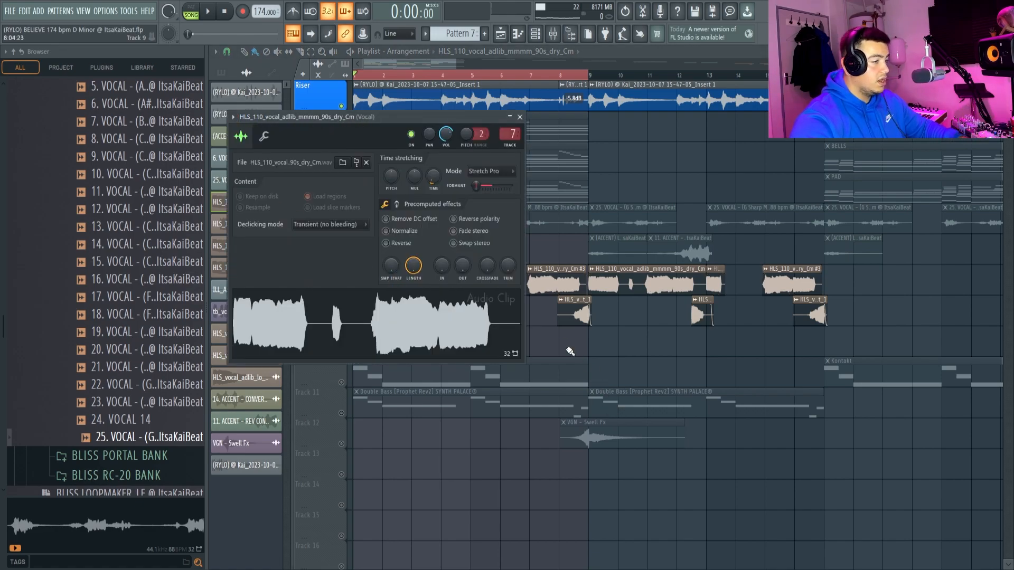
key("Escape")
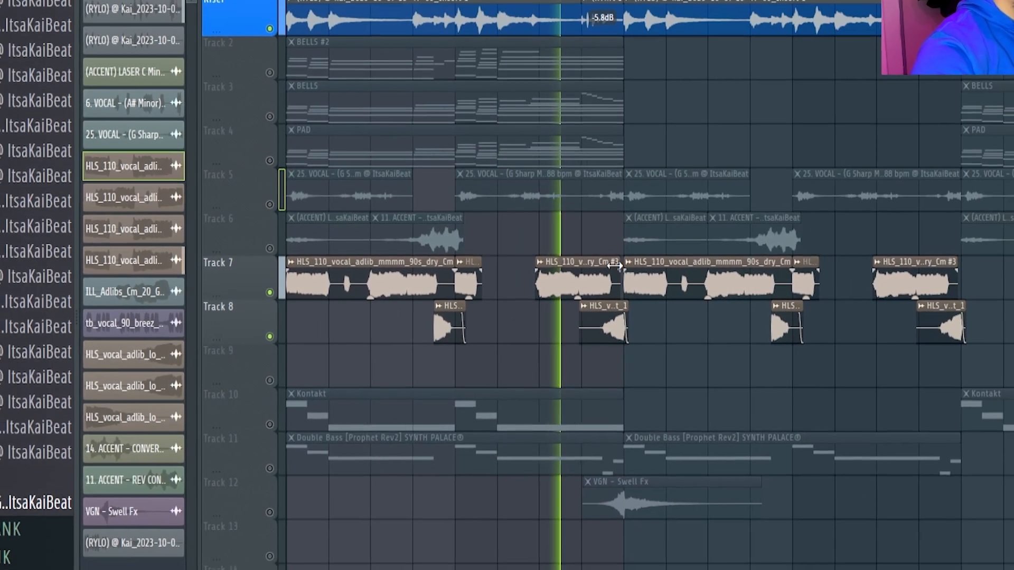
key("space")
Inspect the Ambience, ValhallaVintageVerb and LFOTool effects on the Vocal mixer insert.
key("F9")
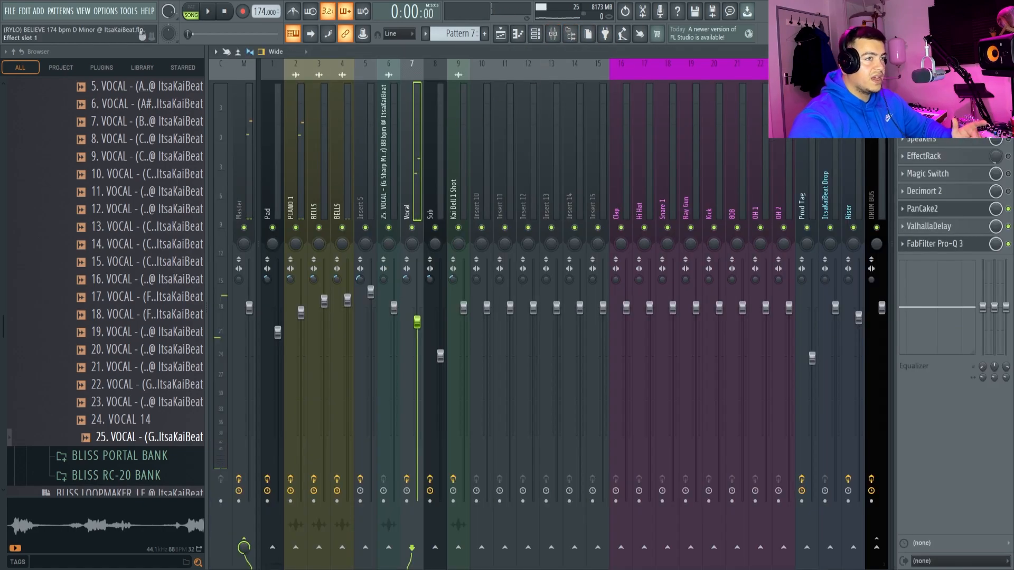
left_click(935, 86)
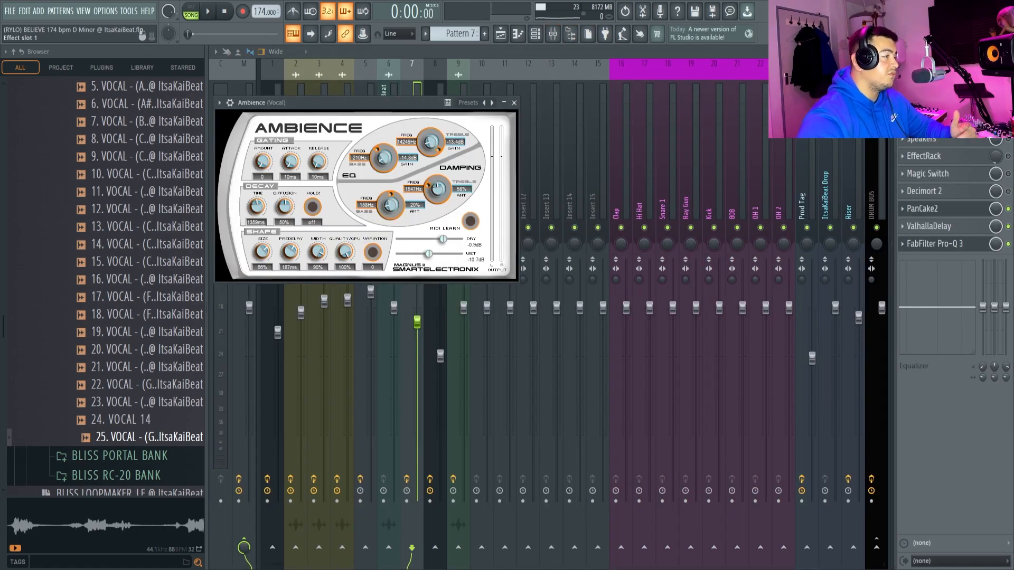
left_click(935, 103)
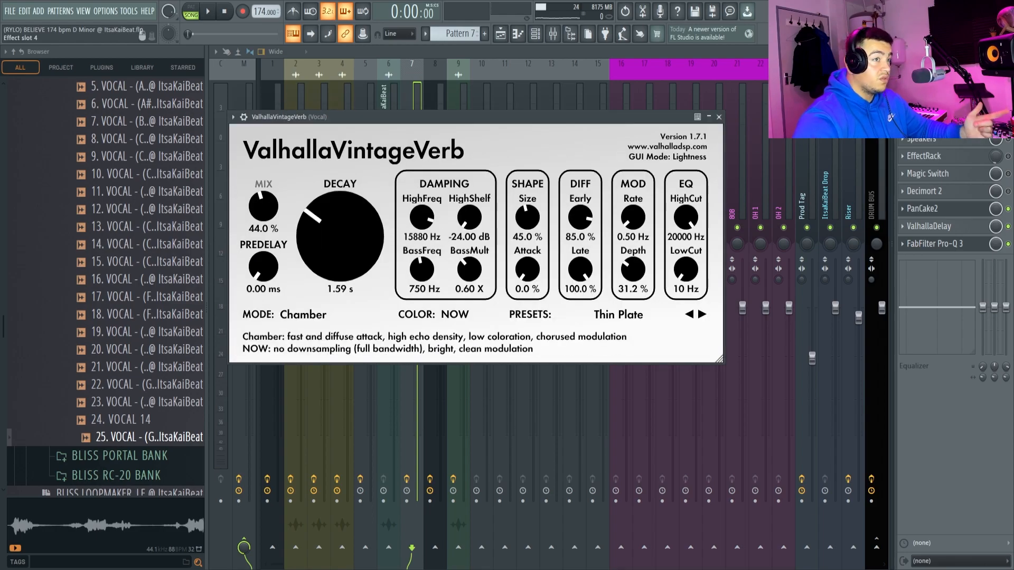
left_click(935, 121)
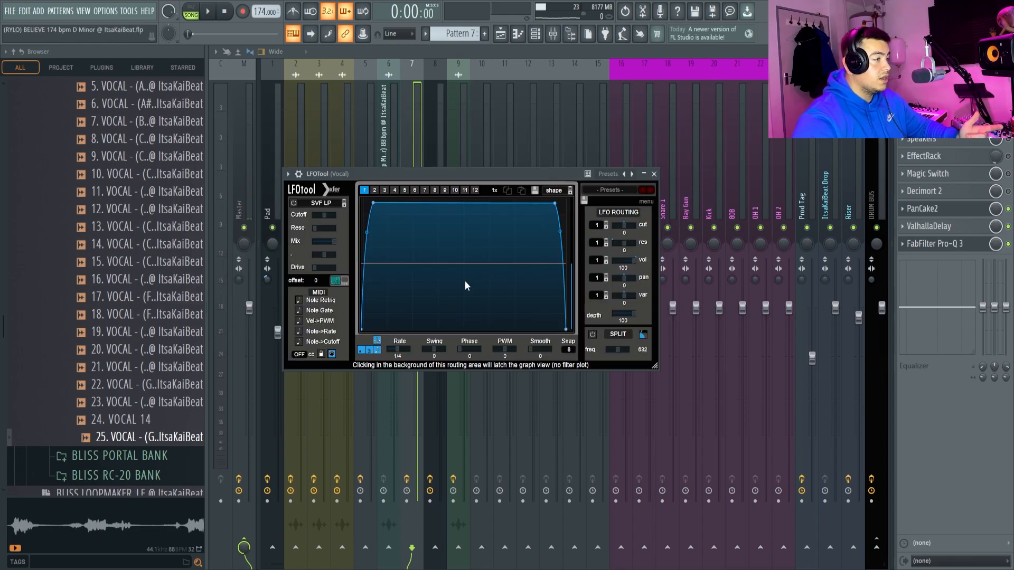
Inspect the PanCake2 panning curve, ValhallaDelay and FabFilter Pro-Q 3 on the Vocal insert, then close the plugin windows.
left_click(930, 208)
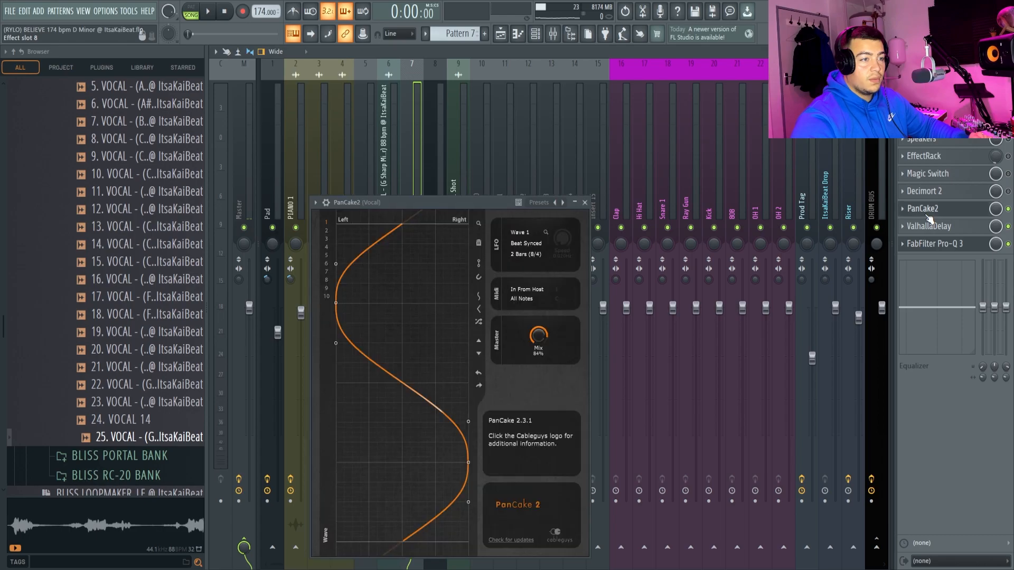
key("Escape")
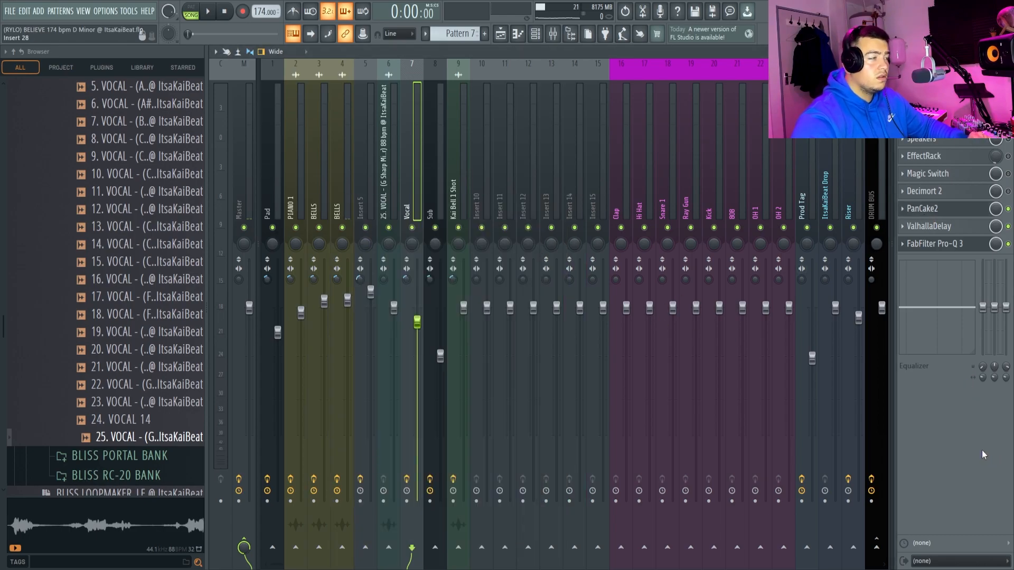
left_click(964, 211)
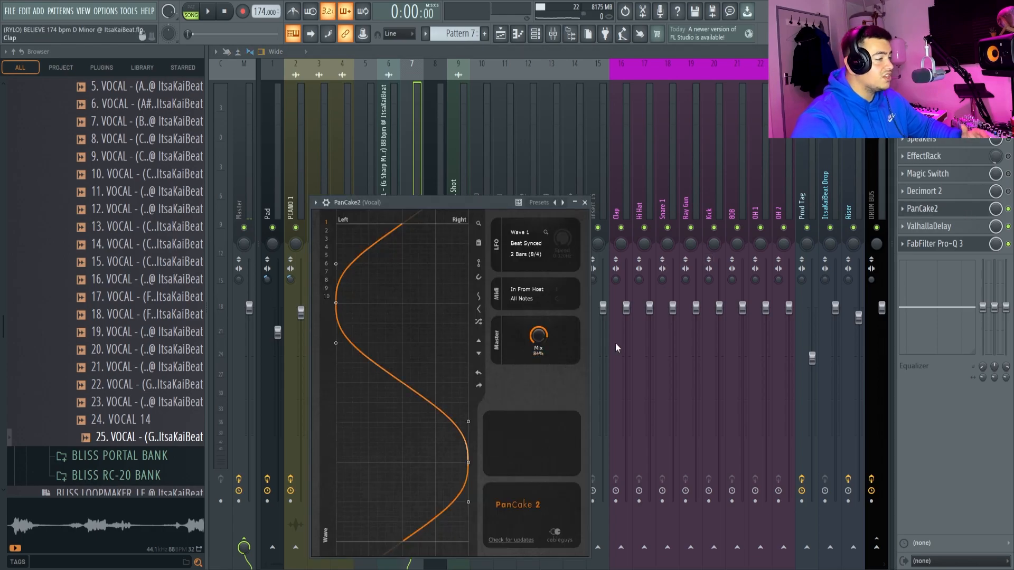
left_click(931, 226)
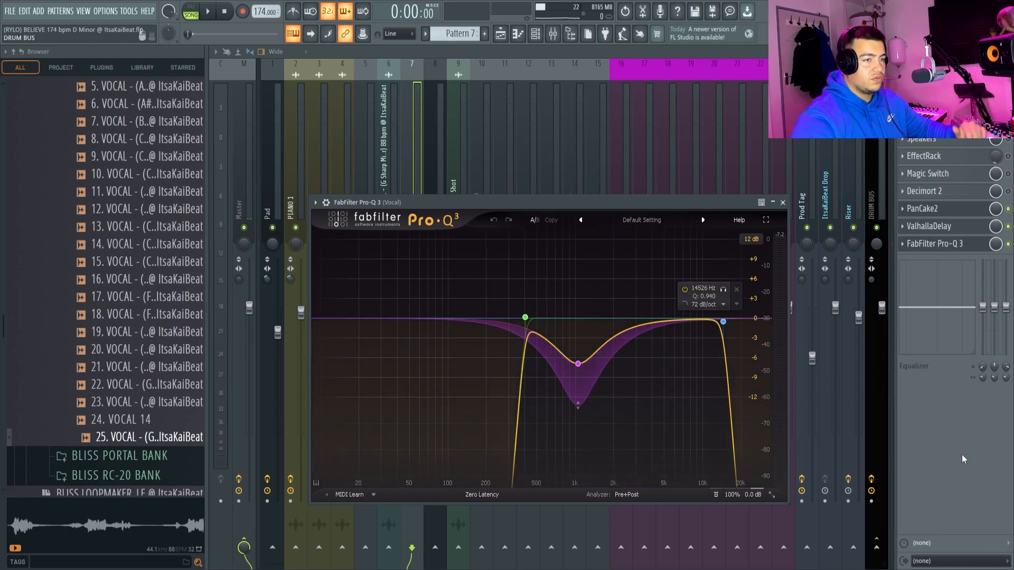
key("Escape")
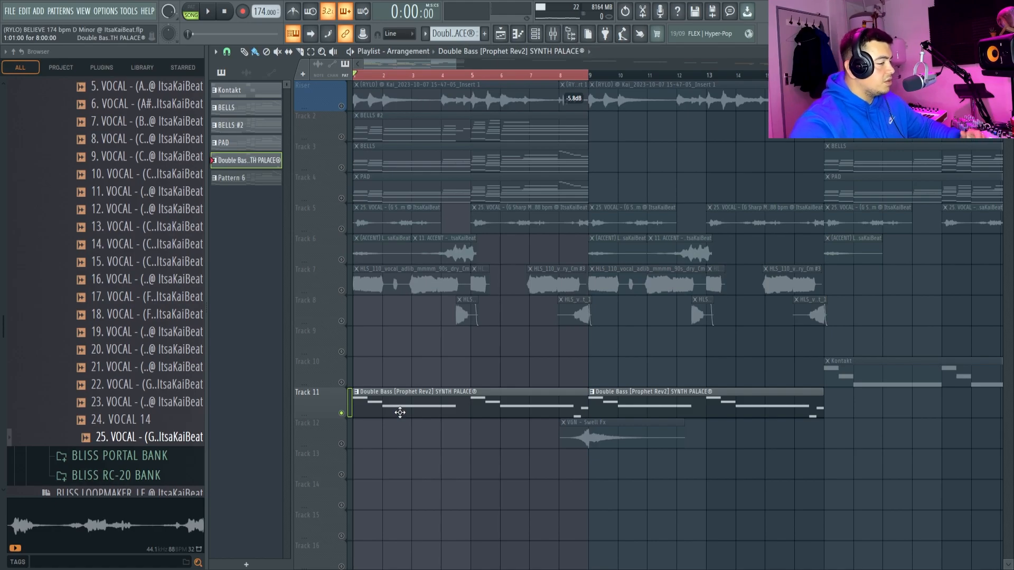
Unmute the piano track and play the Double Bass pattern in the piano roll, highlighting its closing D#4 and G4 notes.
left_click(340, 107)
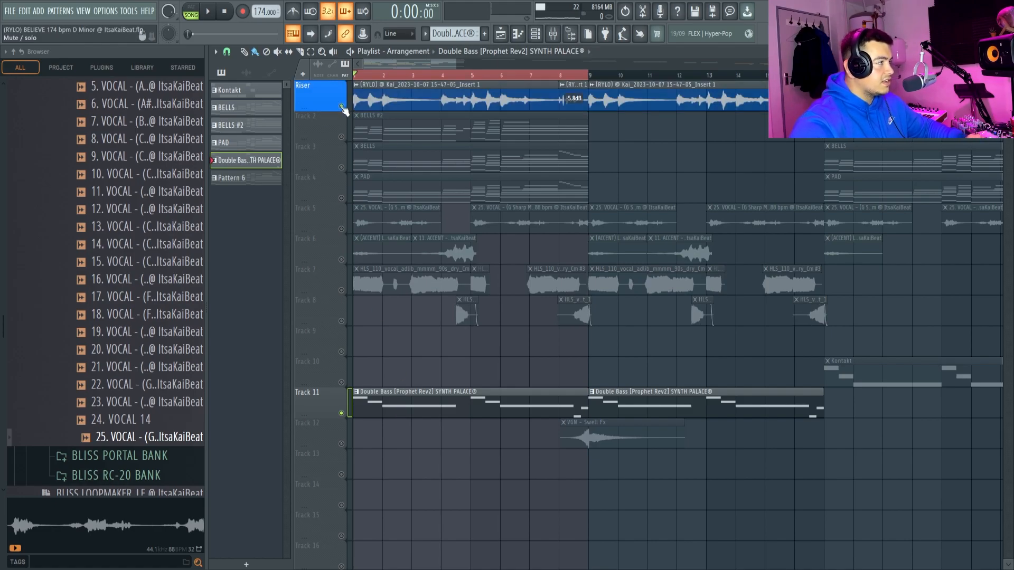
double_click(438, 412)
key("space")
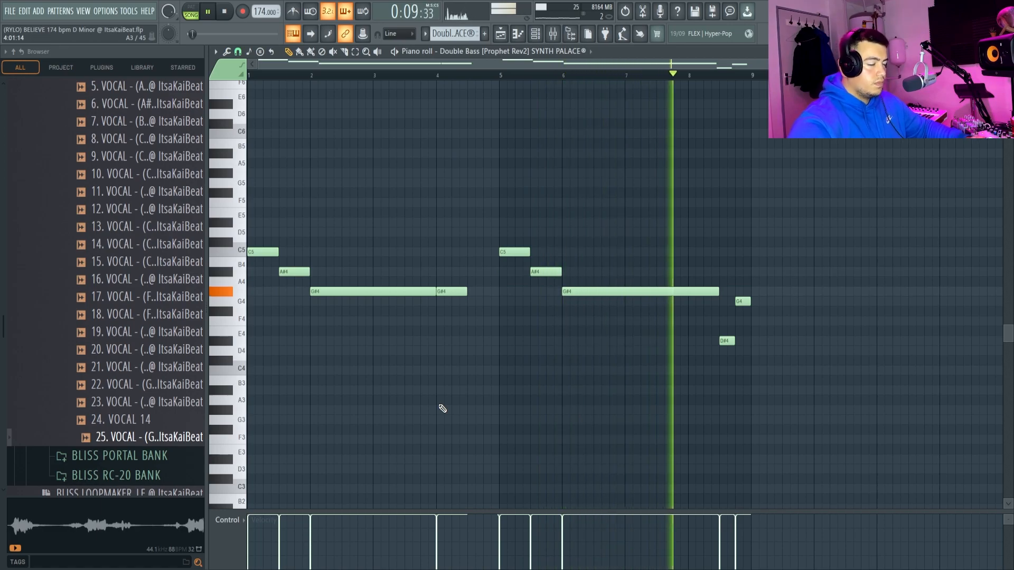
key("space")
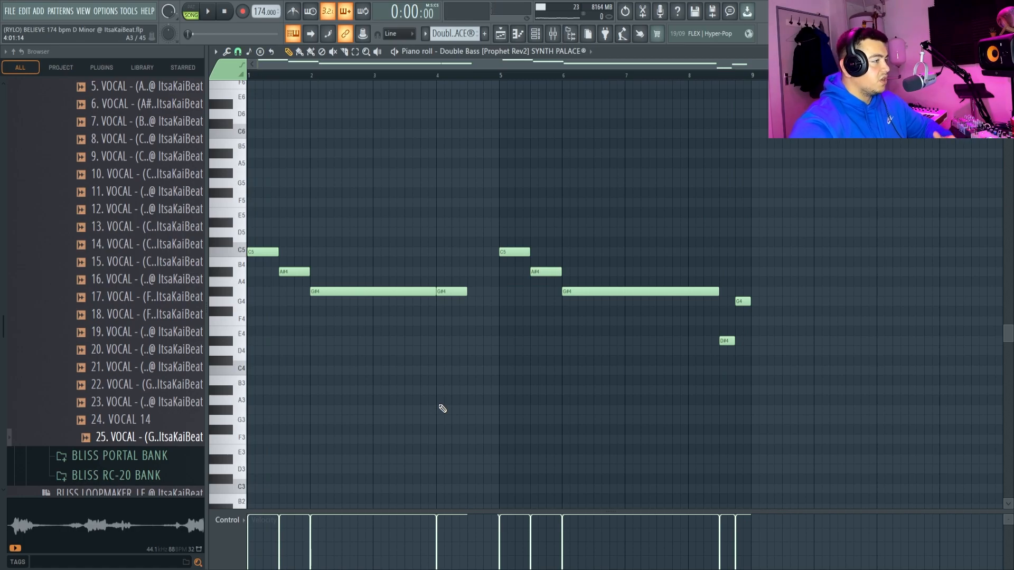
left_click_drag(729, 278, 758, 421)
left_click(725, 403)
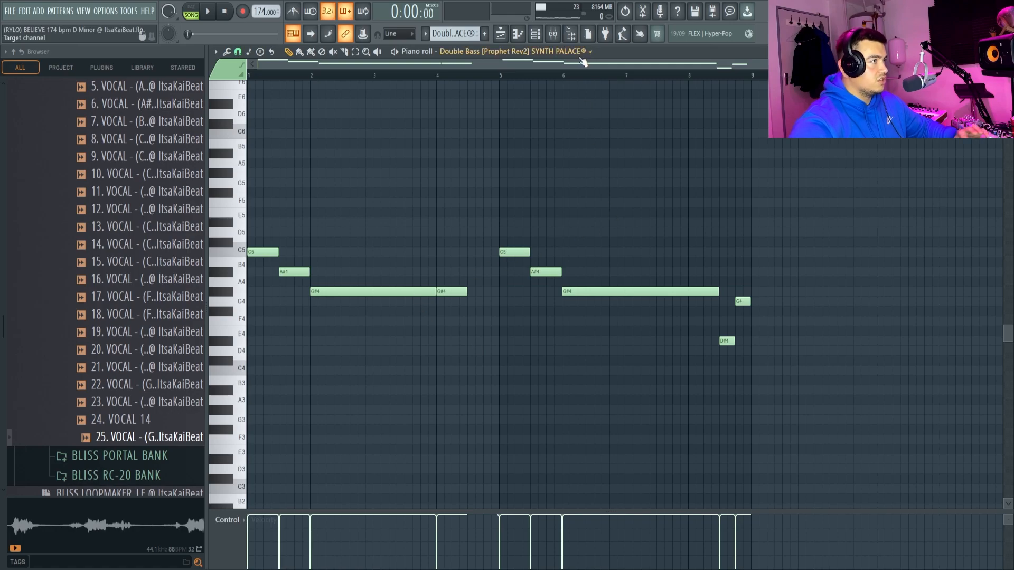
Open the Double Bass [Prophet Rev2] sampler settings from the channel rack, then return to its piano roll.
left_click(539, 37)
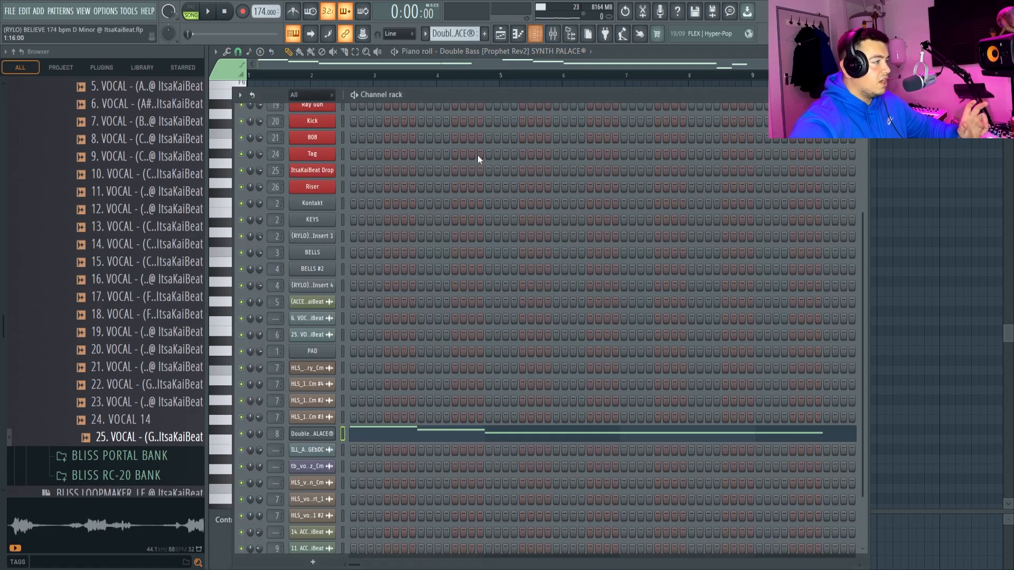
left_click(326, 436)
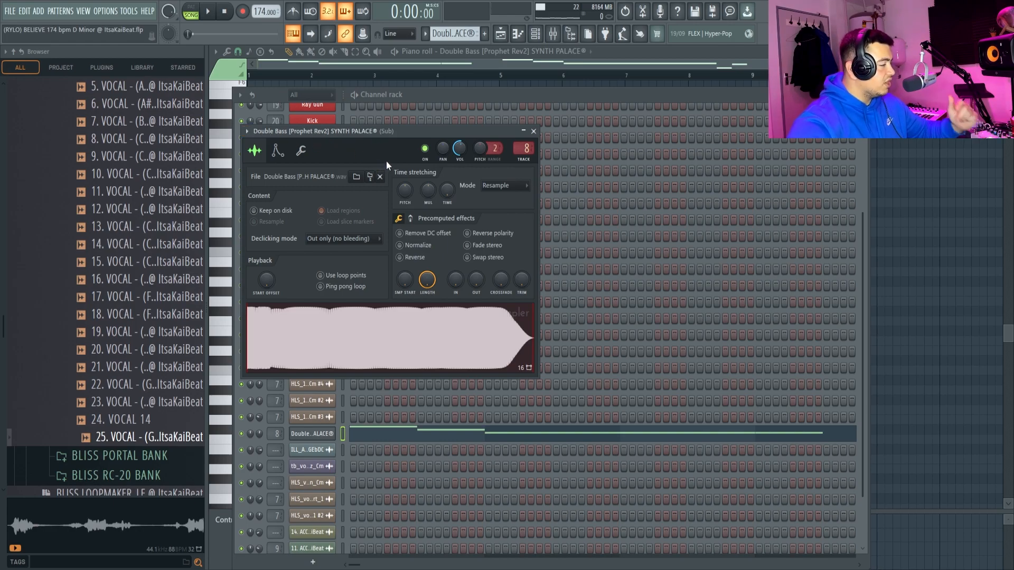
left_click(852, 341)
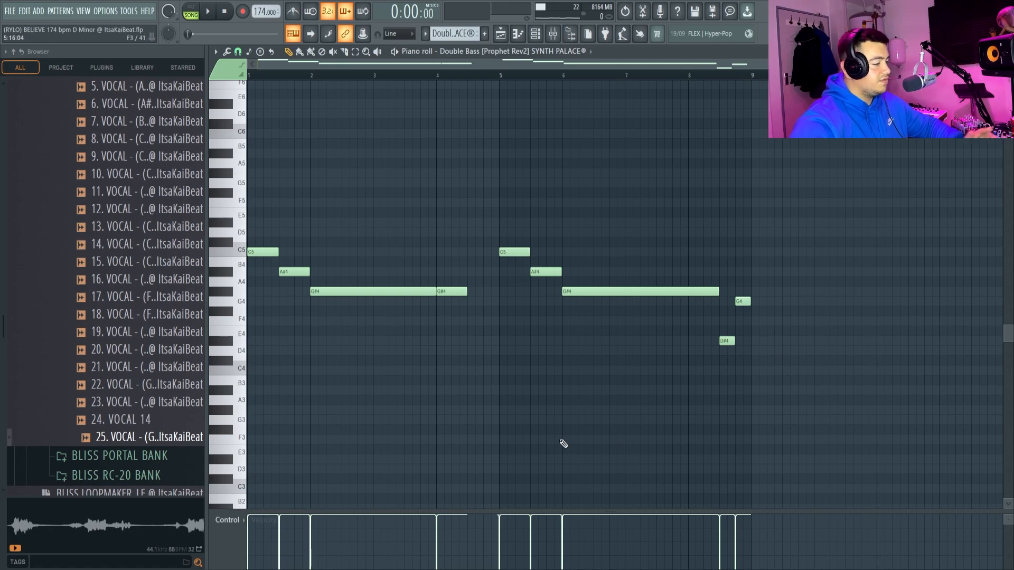
Inspect the Fruity Parametric EQ 2 and Decapitator effects on the Sub mixer insert, then close the plugin window.
left_click(553, 33)
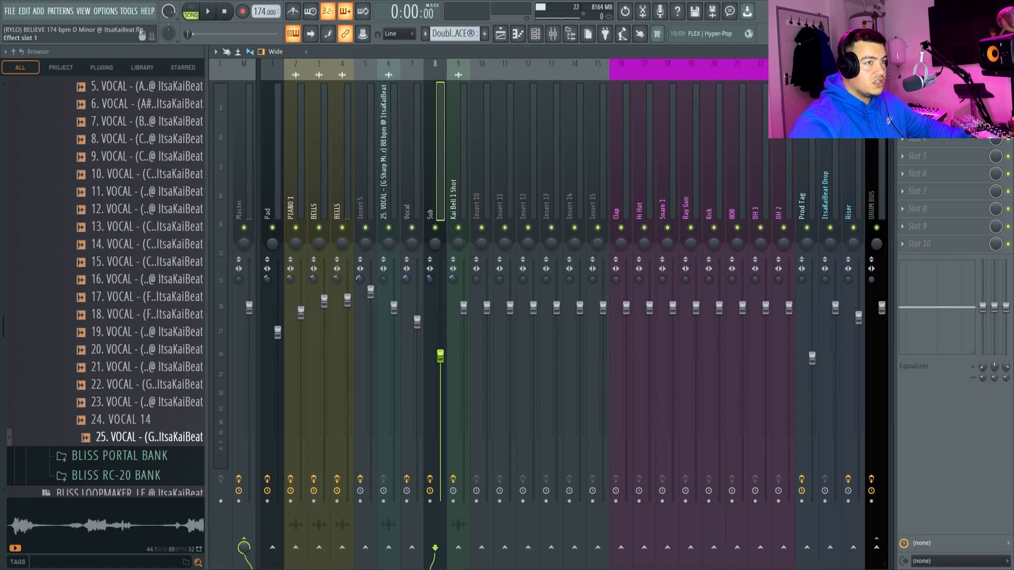
left_click(929, 86)
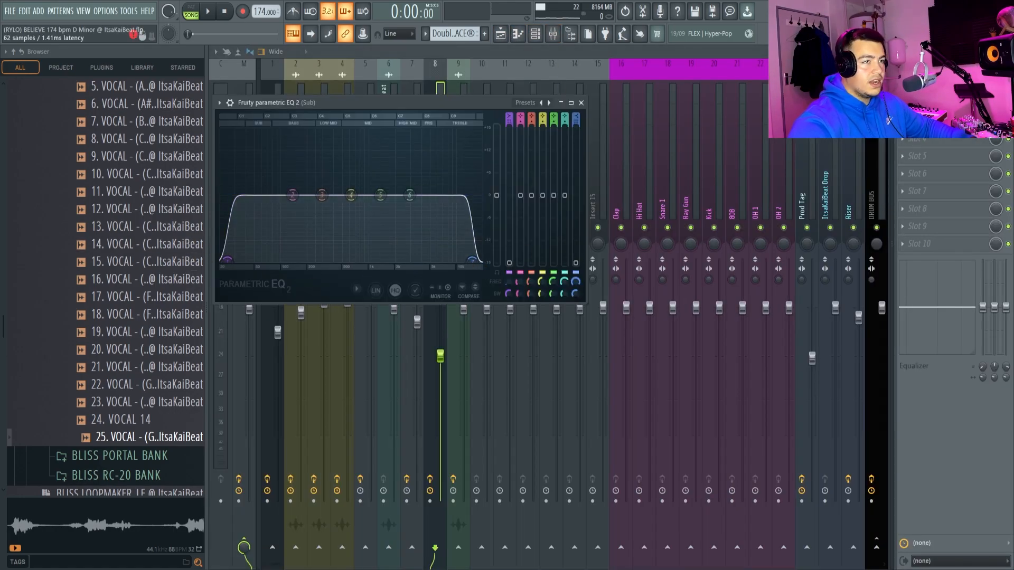
left_click(929, 104)
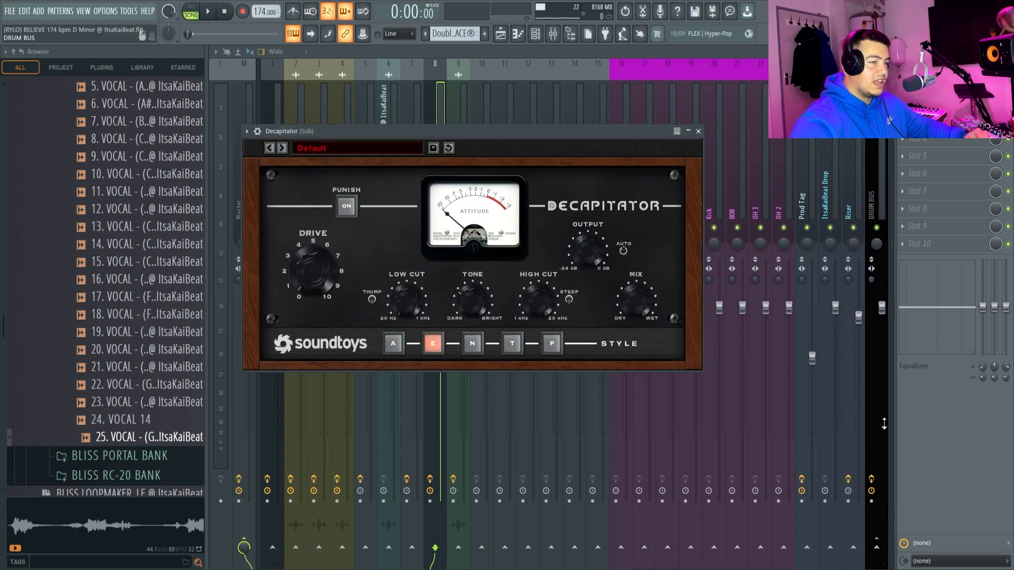
key("Escape")
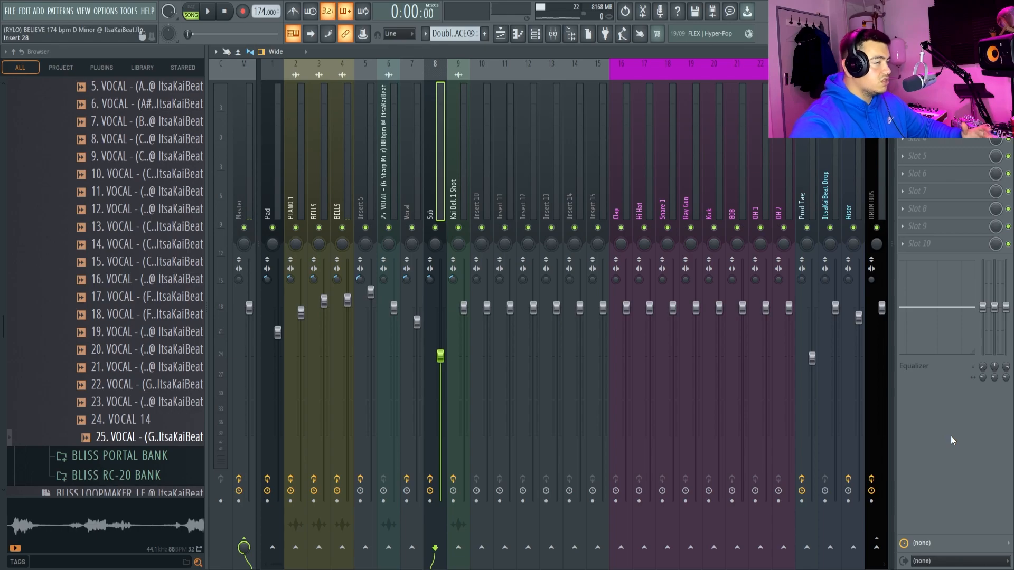